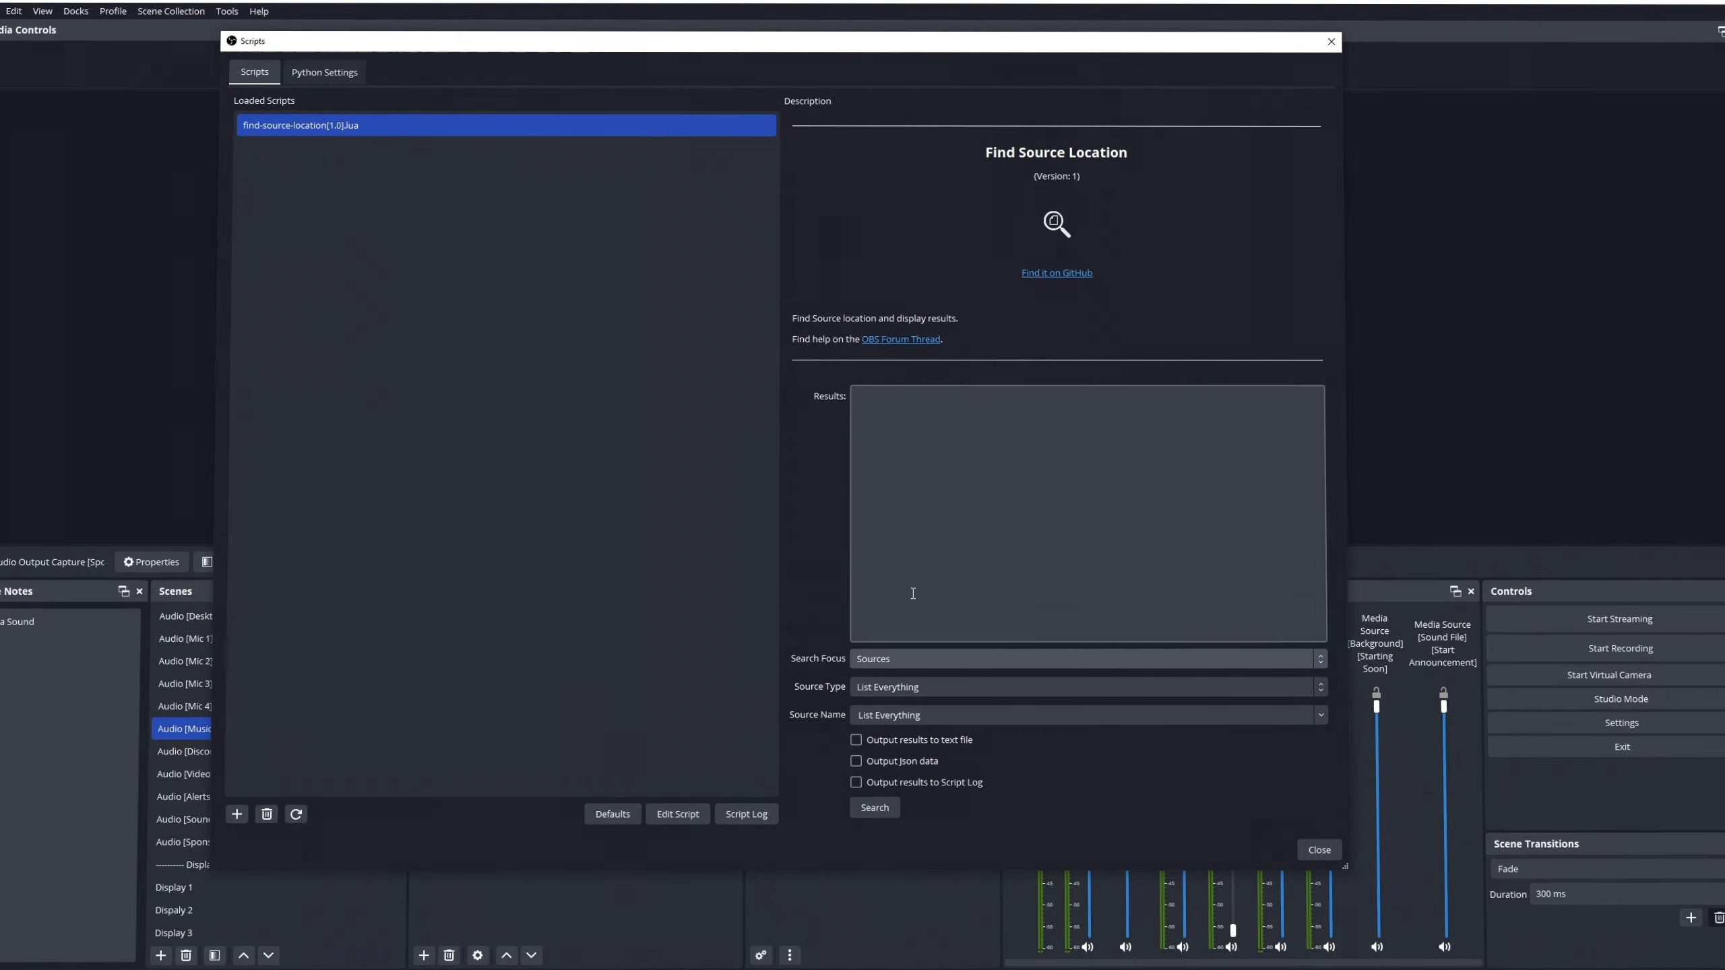
Switch the Search Focus from Filters to Sources & Filters and run the search.
left_click(895, 659)
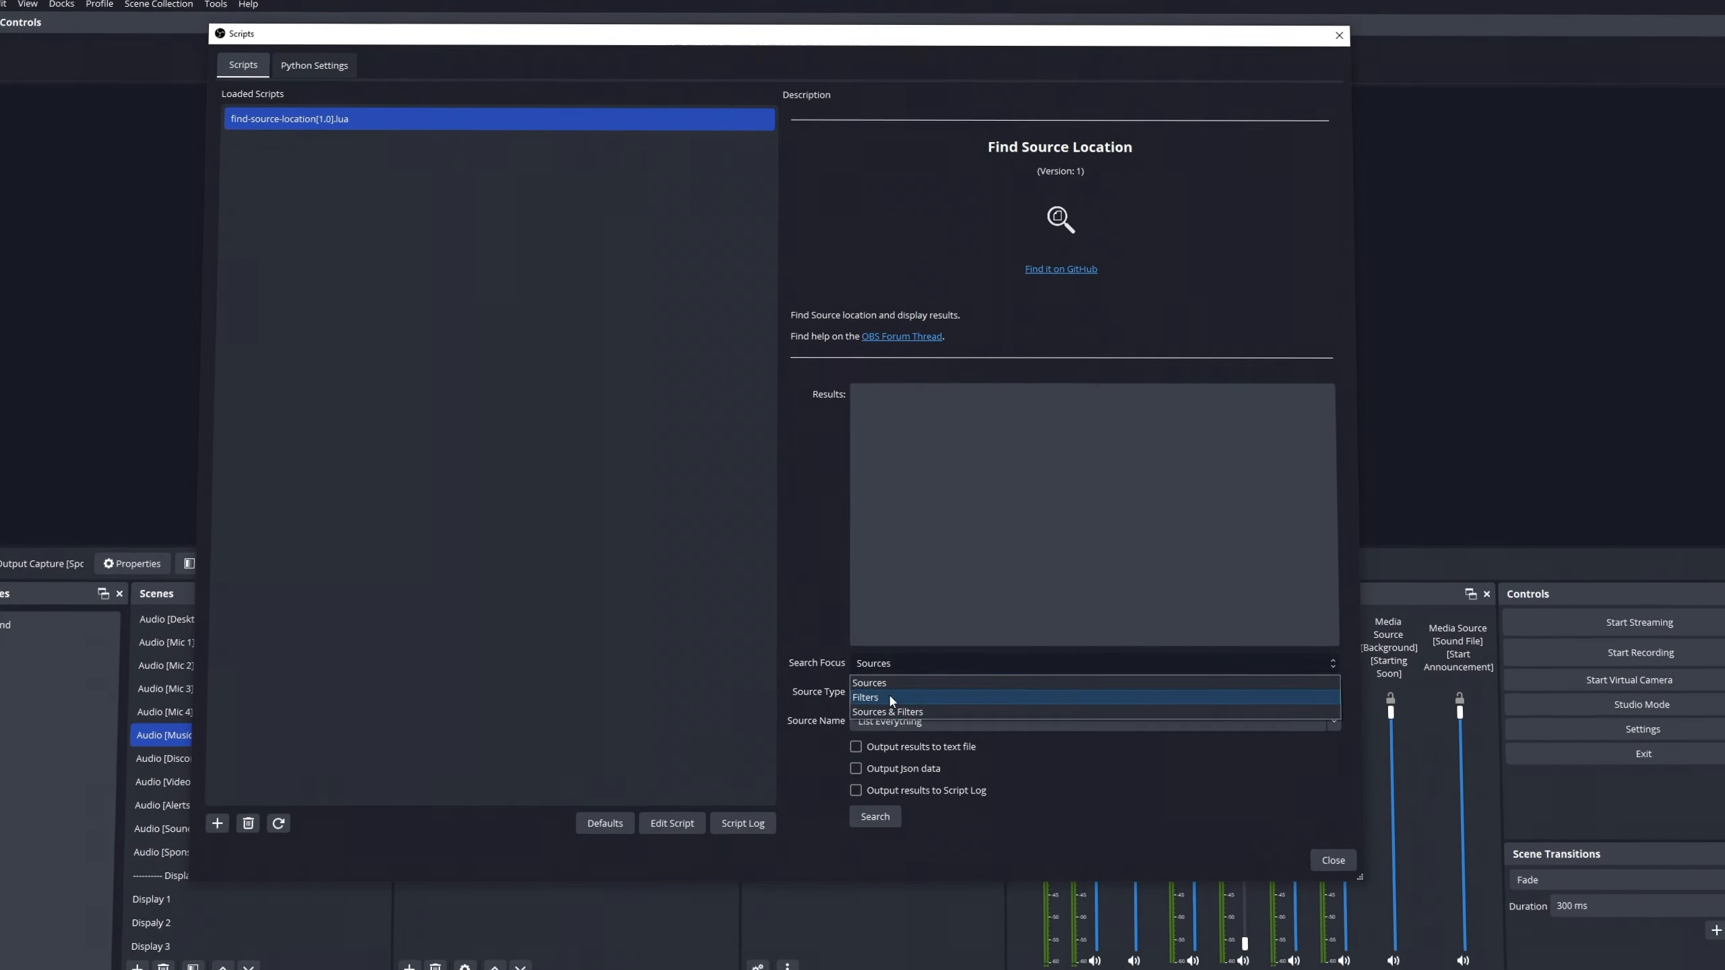
left_click(888, 694)
left_click(888, 573)
left_click(886, 622)
left_click(876, 808)
Scroll down the results, then reopen the Scripts manager from the Tools menu.
scroll(1081, 504, "down", 20)
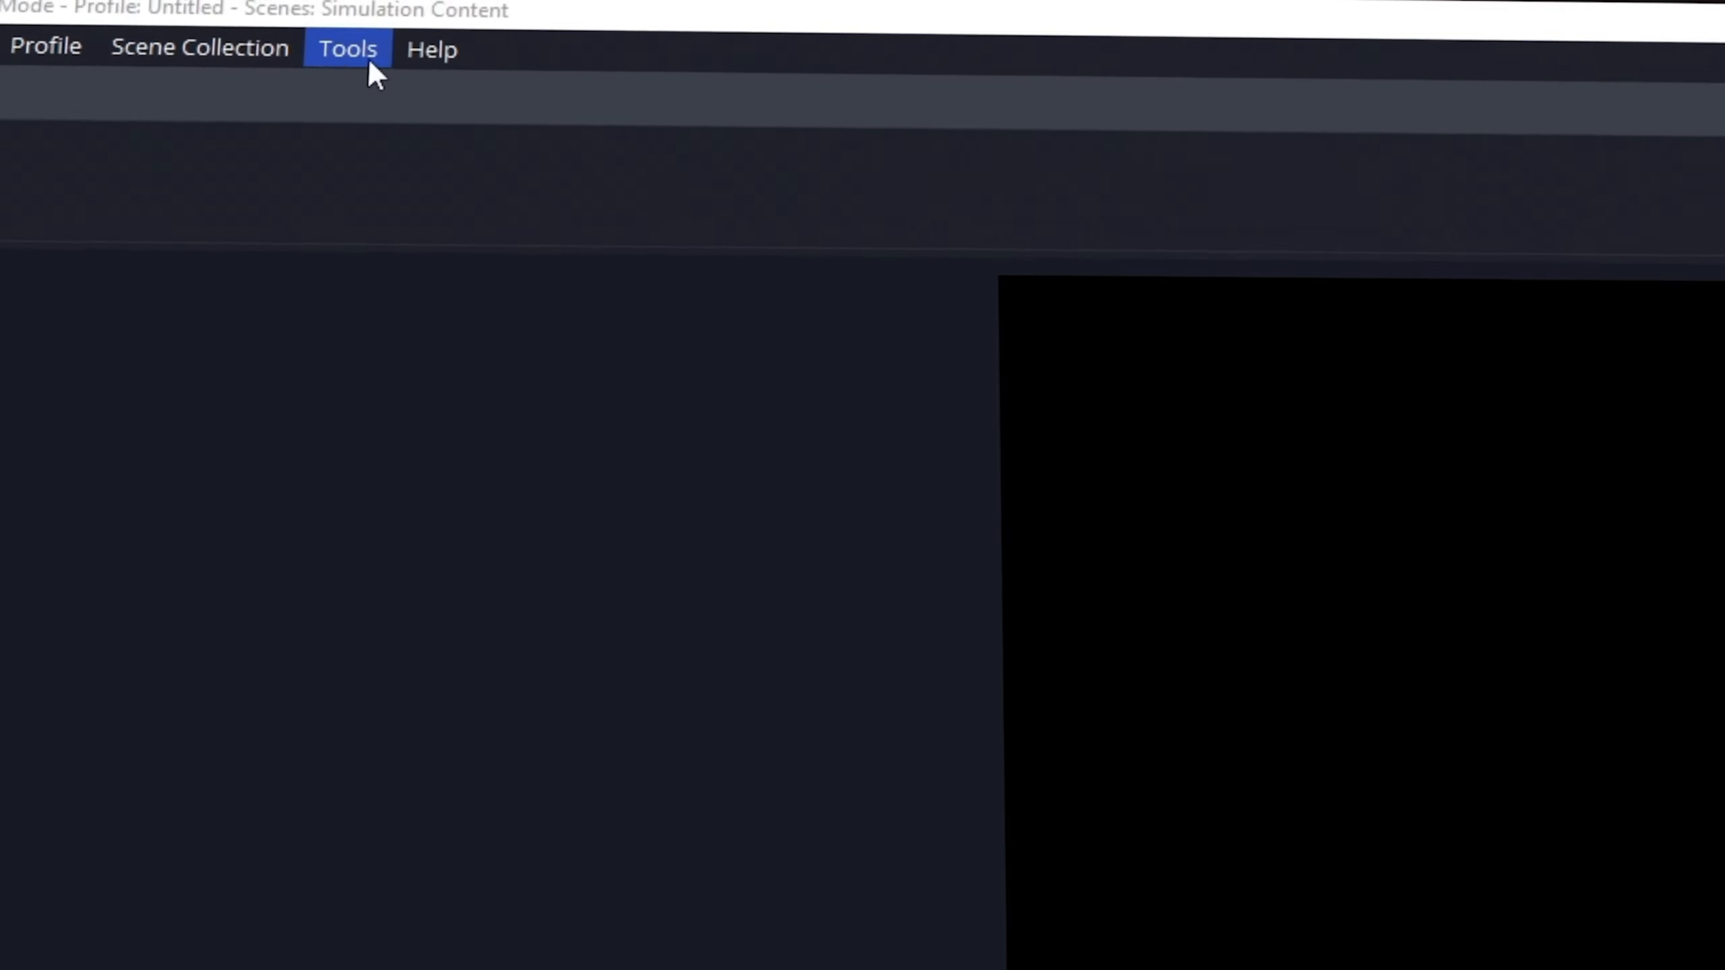
left_click(367, 55)
left_click(250, 238)
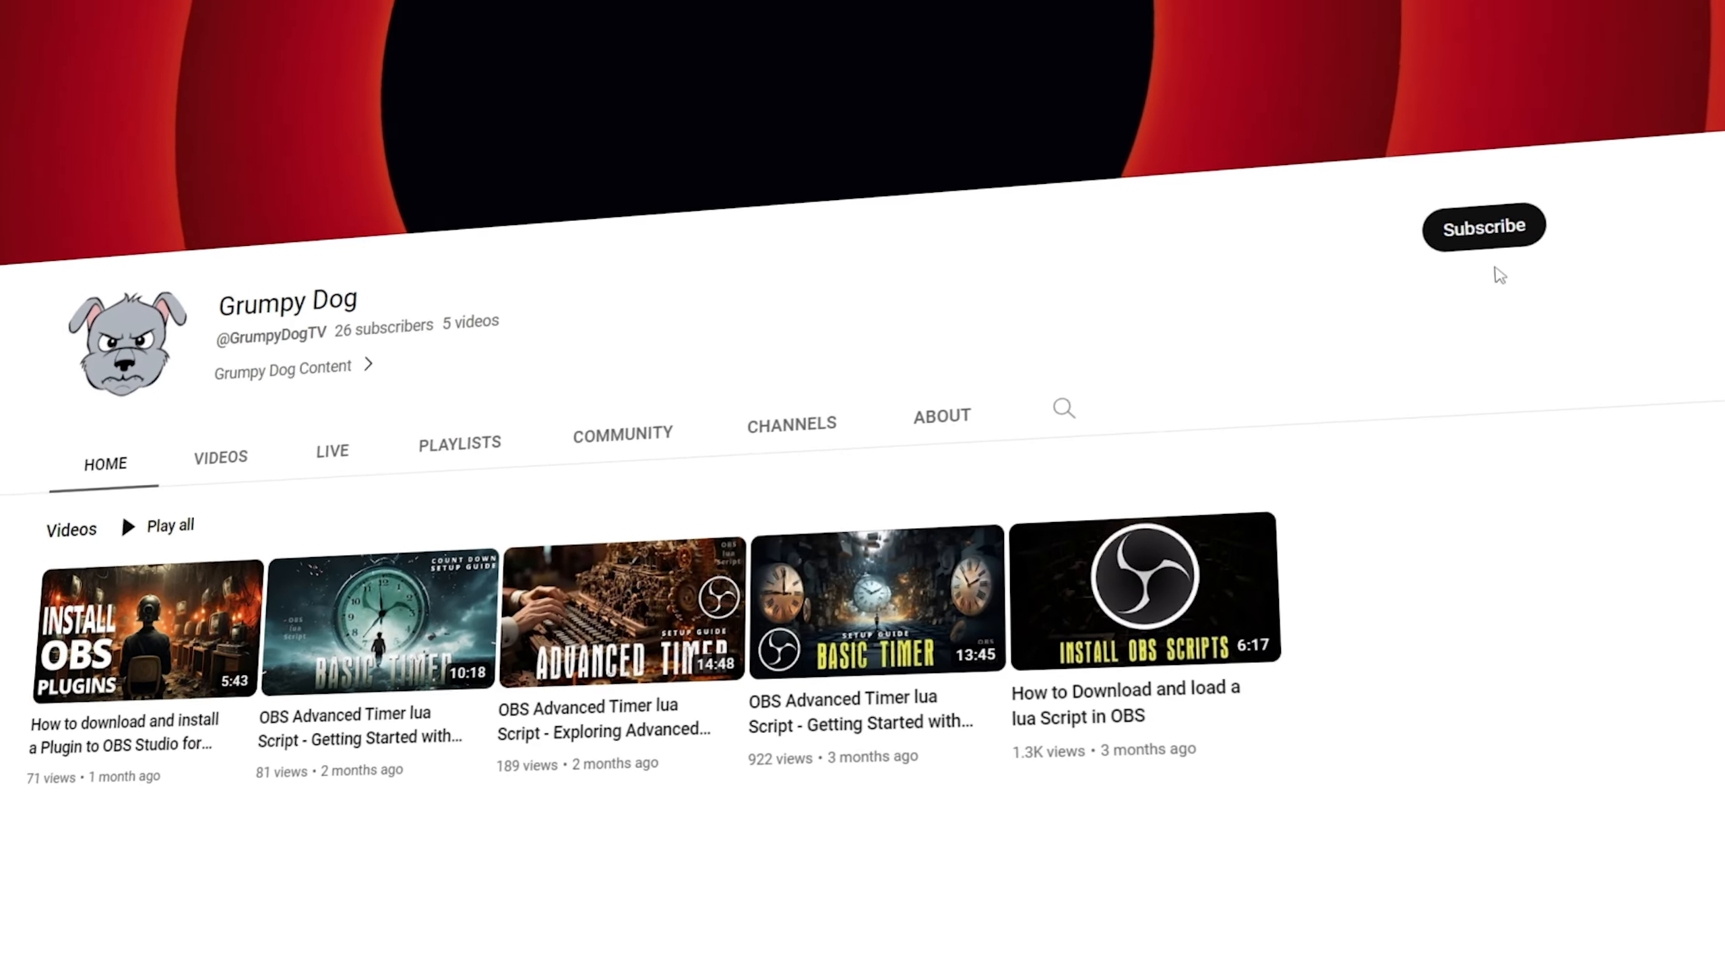
Subscribe to the Grumpy Dog channel and set its notification bell to All.
left_click(1705, 253)
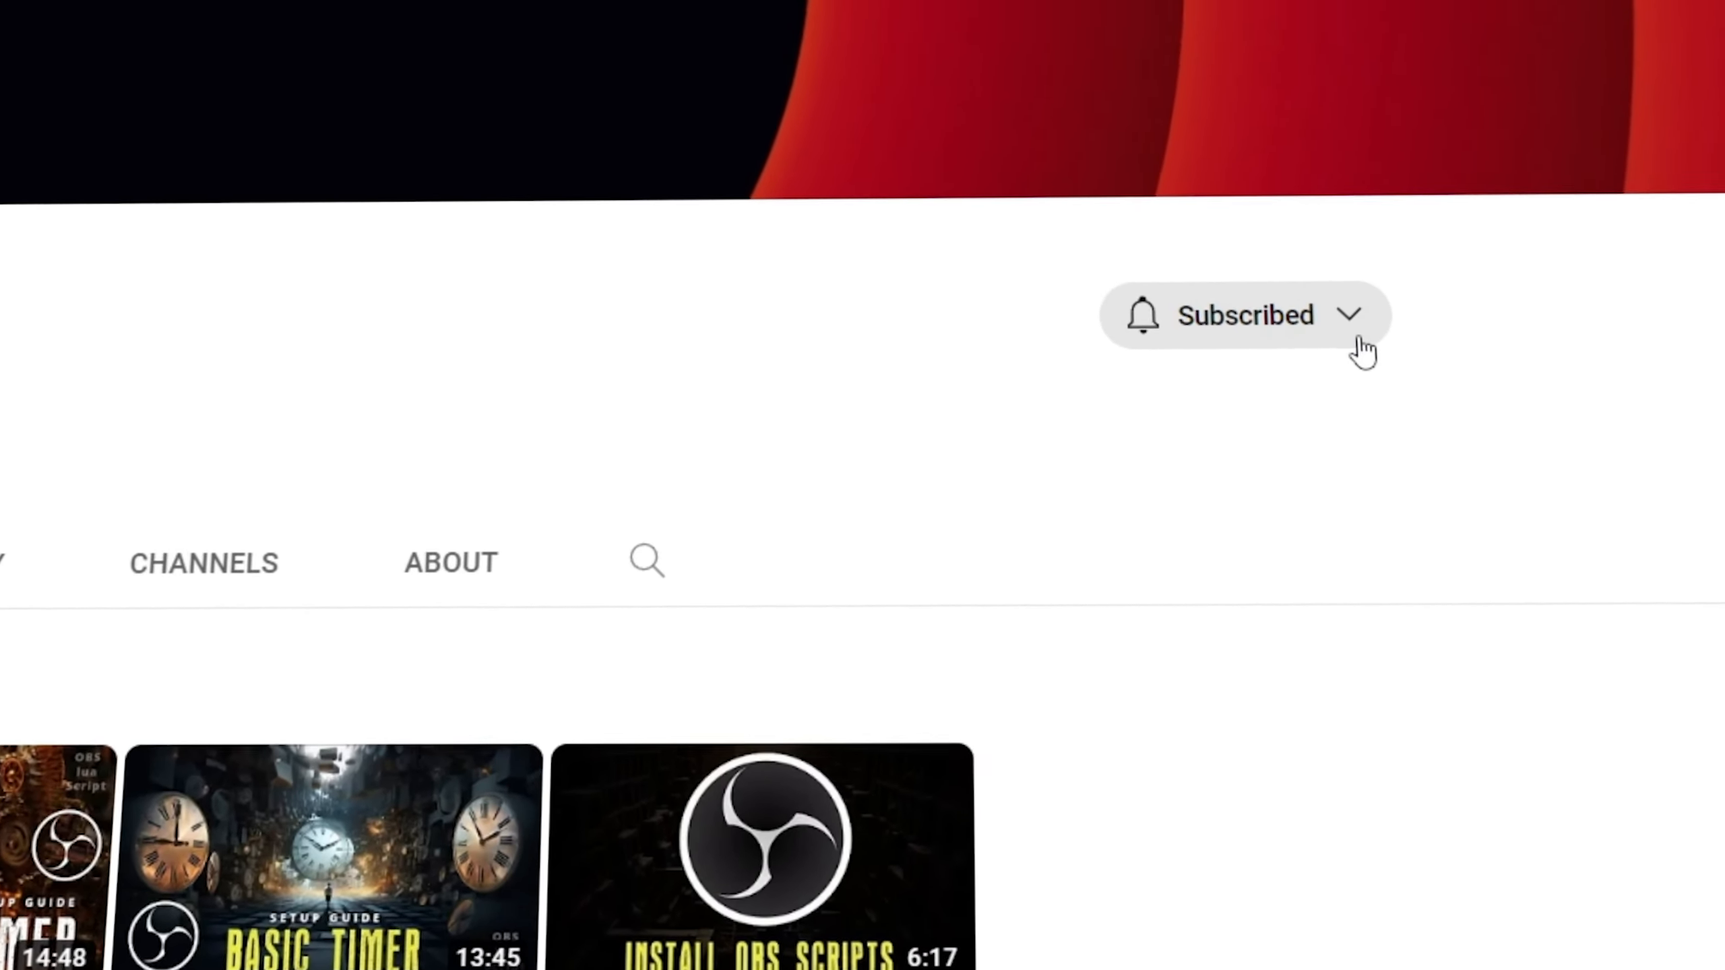
left_click(1385, 333)
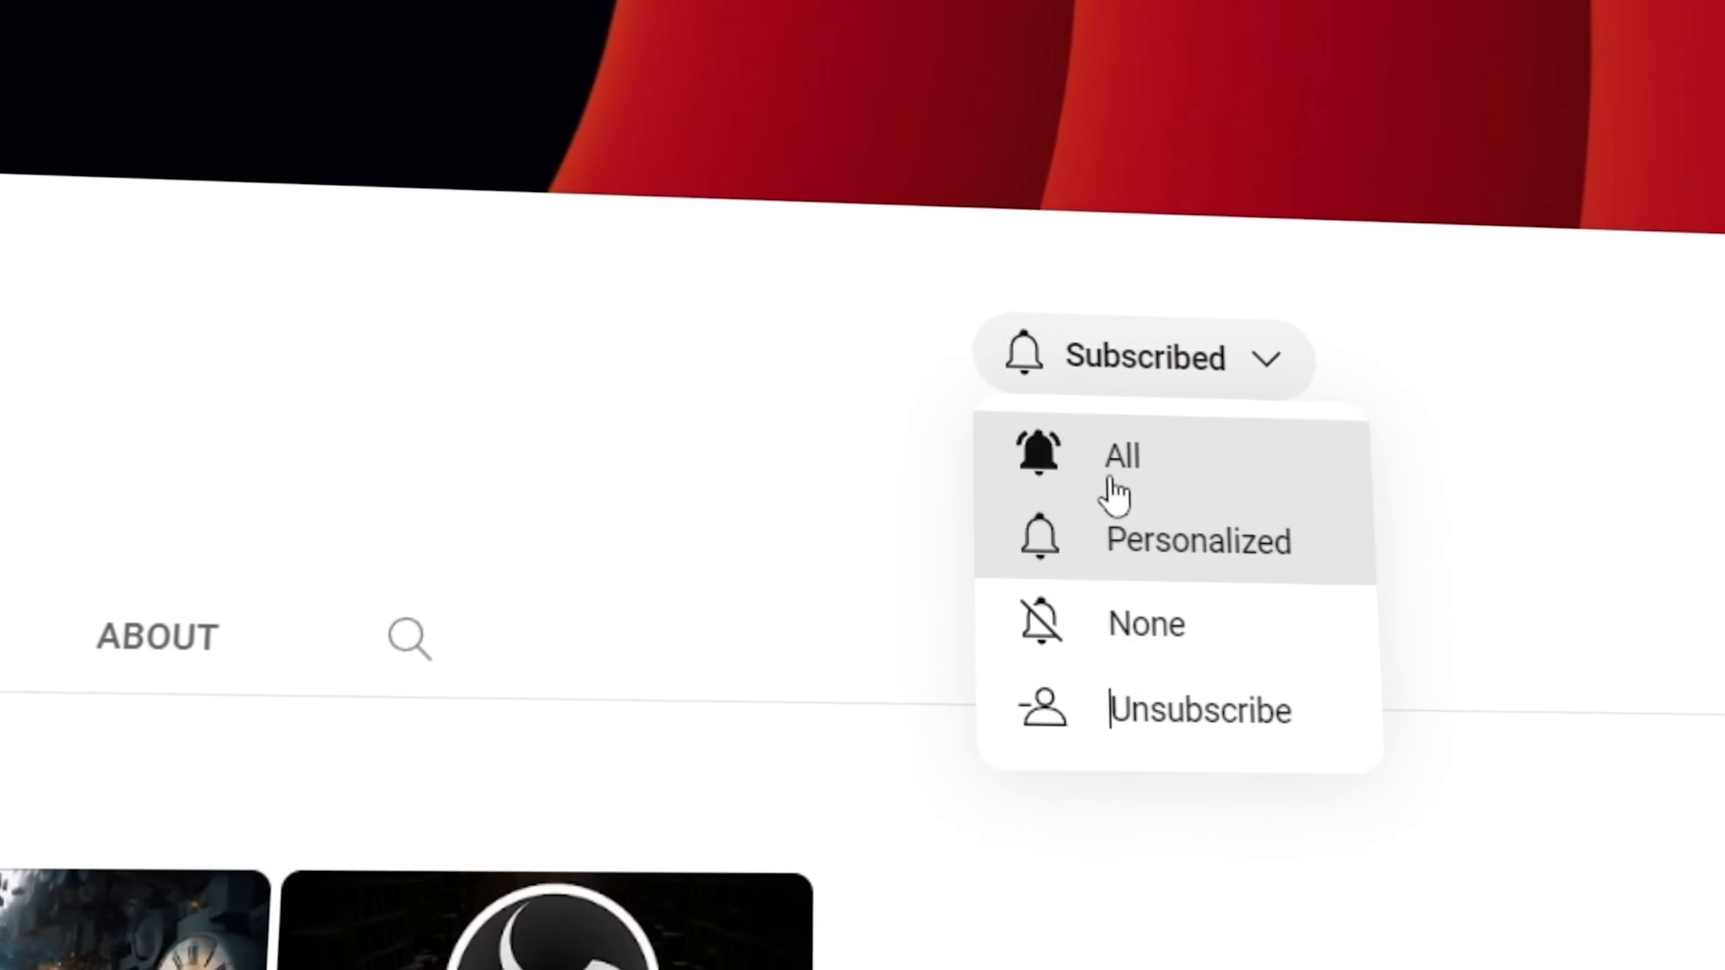
left_click(1139, 443)
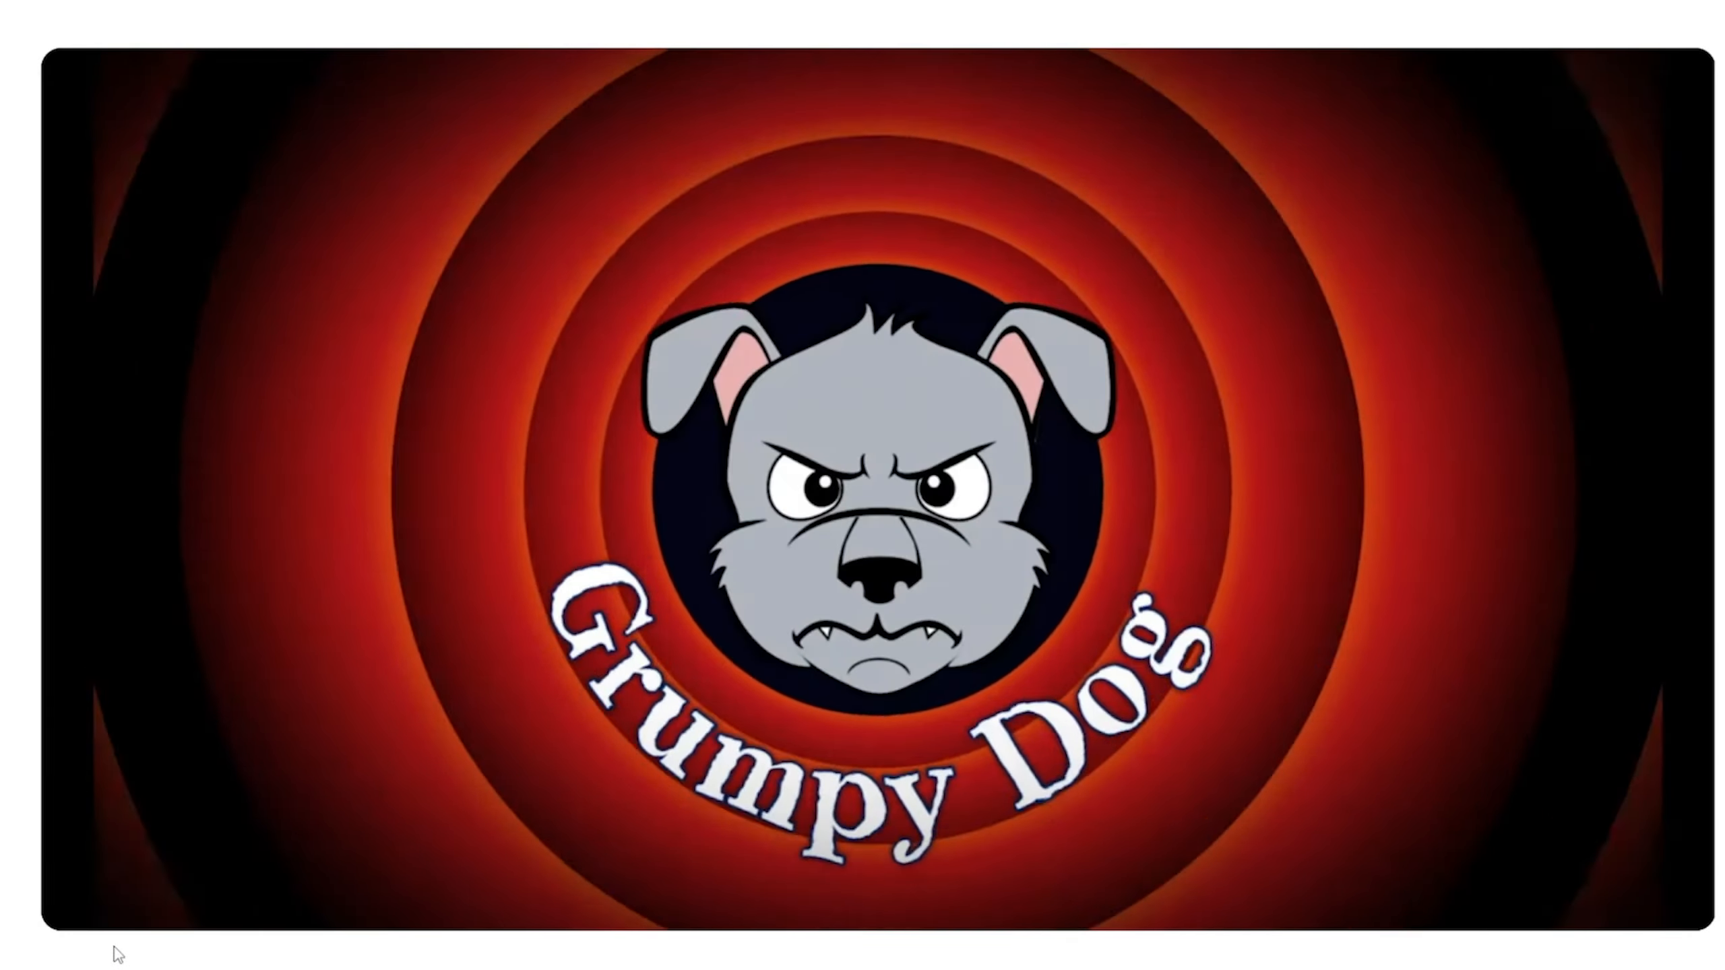
Scroll the video description to 'Download this script here' and follow the obsproject.com link.
scroll(119, 941, "down", 8)
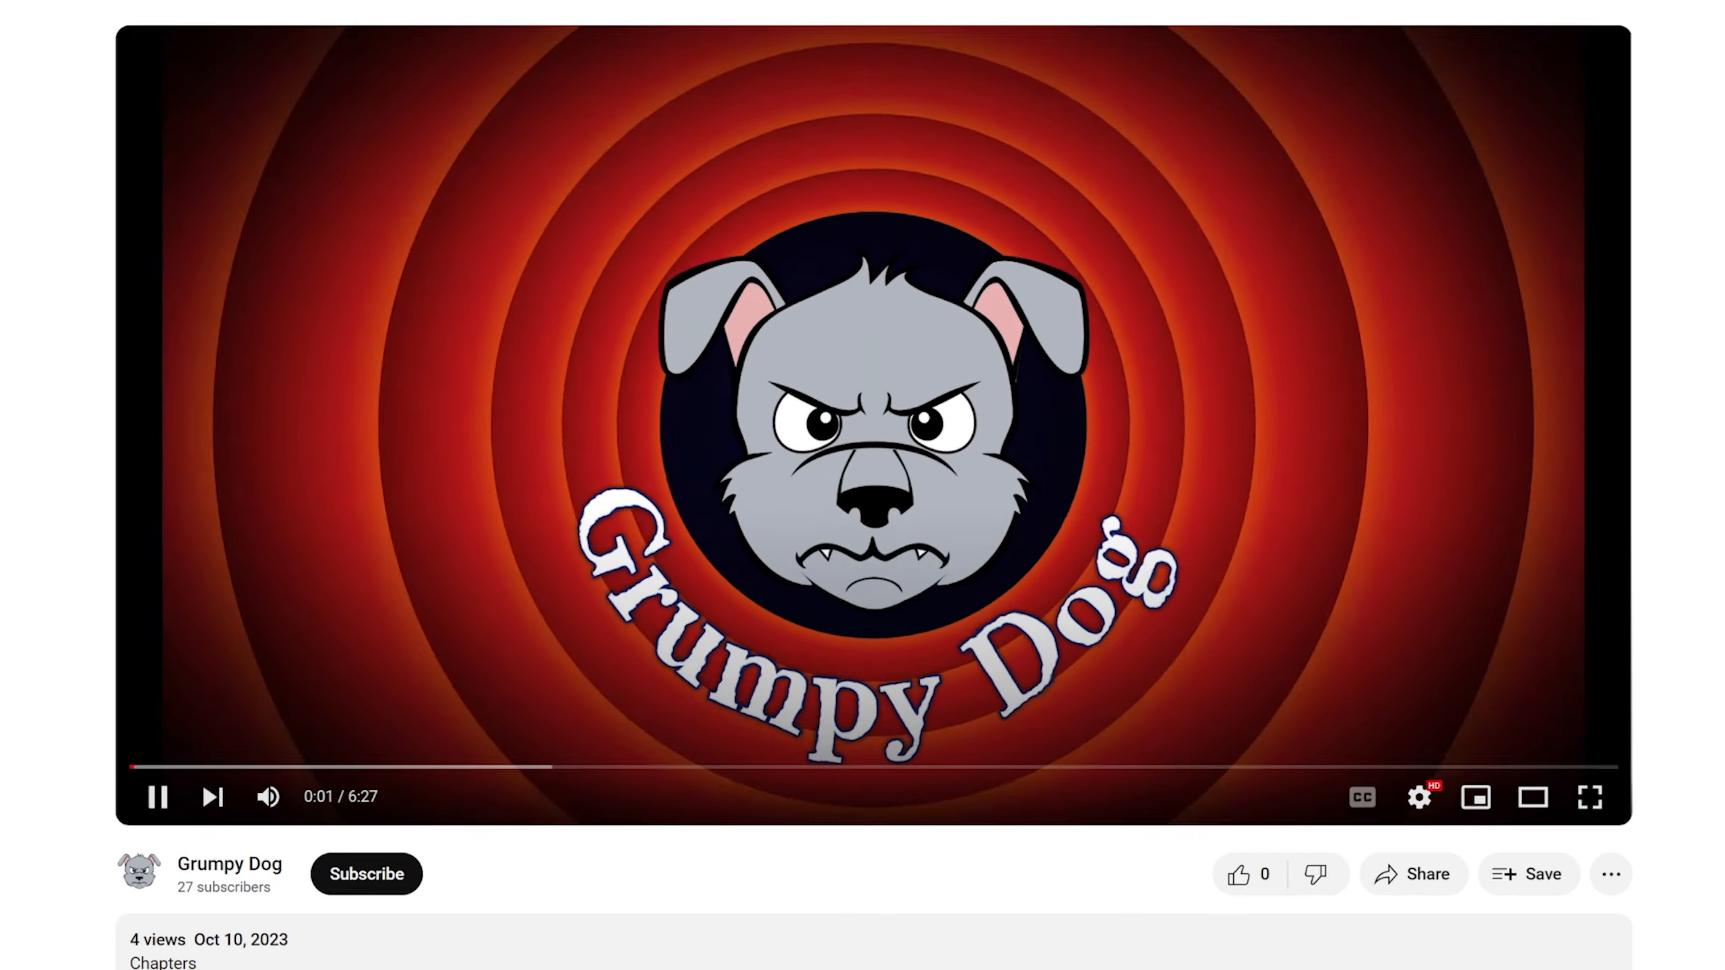
scroll(873, 486, "down", 3)
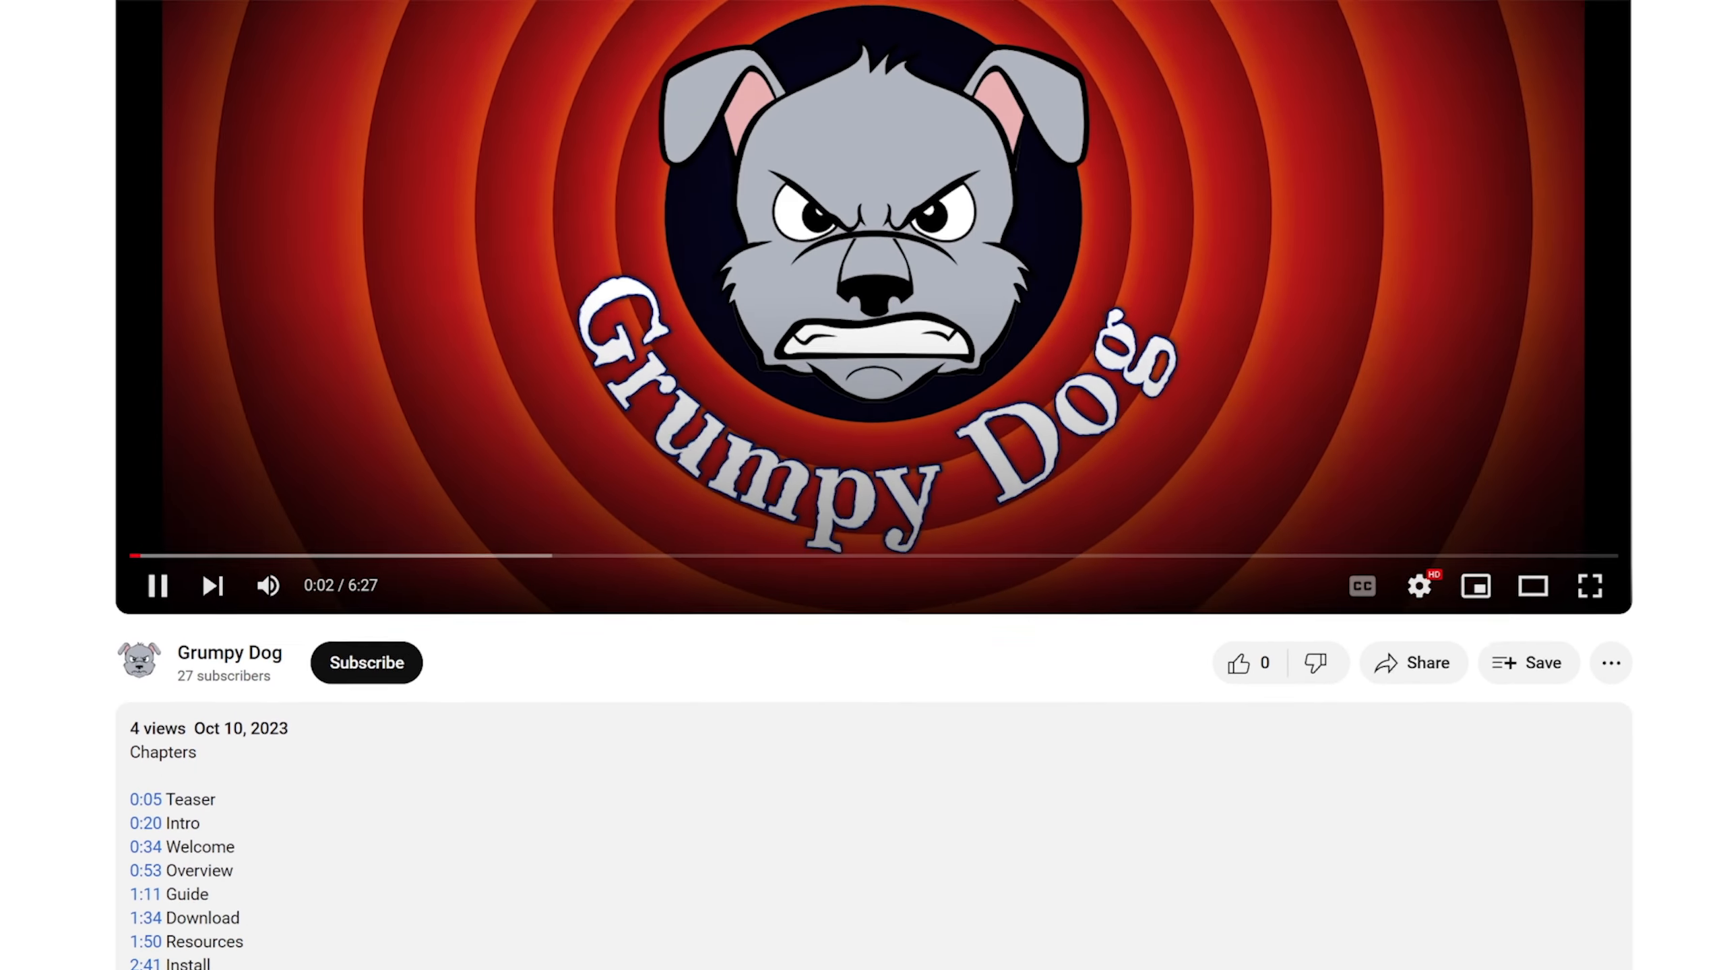
scroll(862, 485, "down", 3)
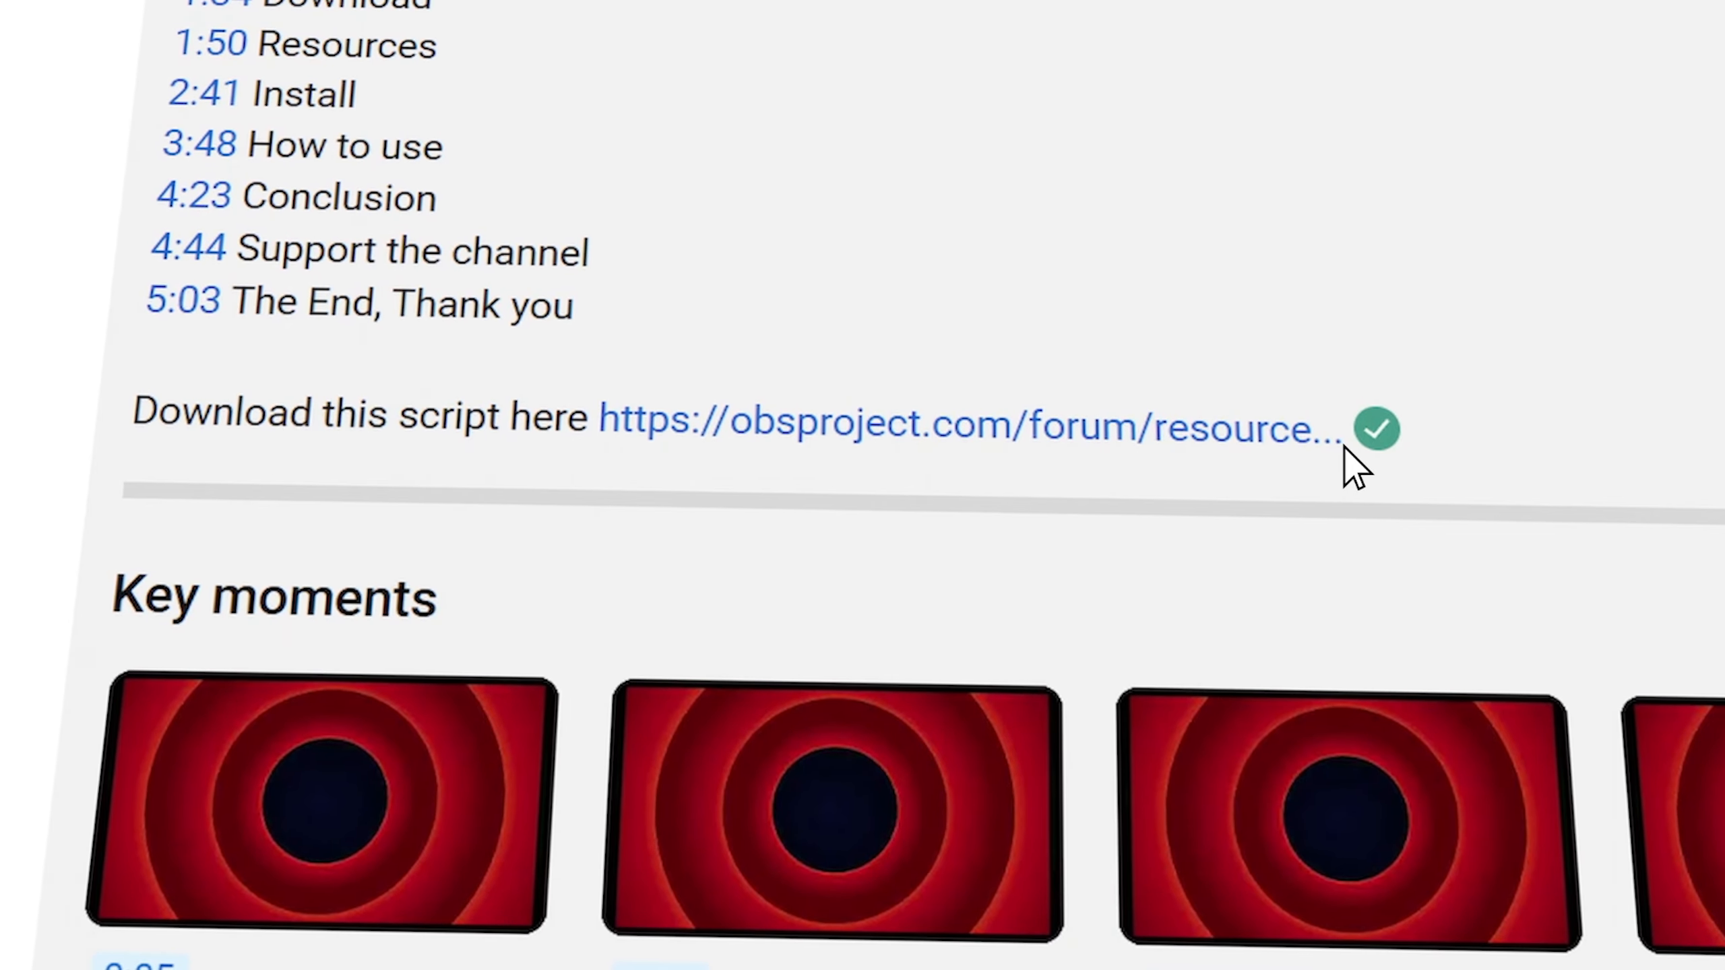
left_click(1331, 429)
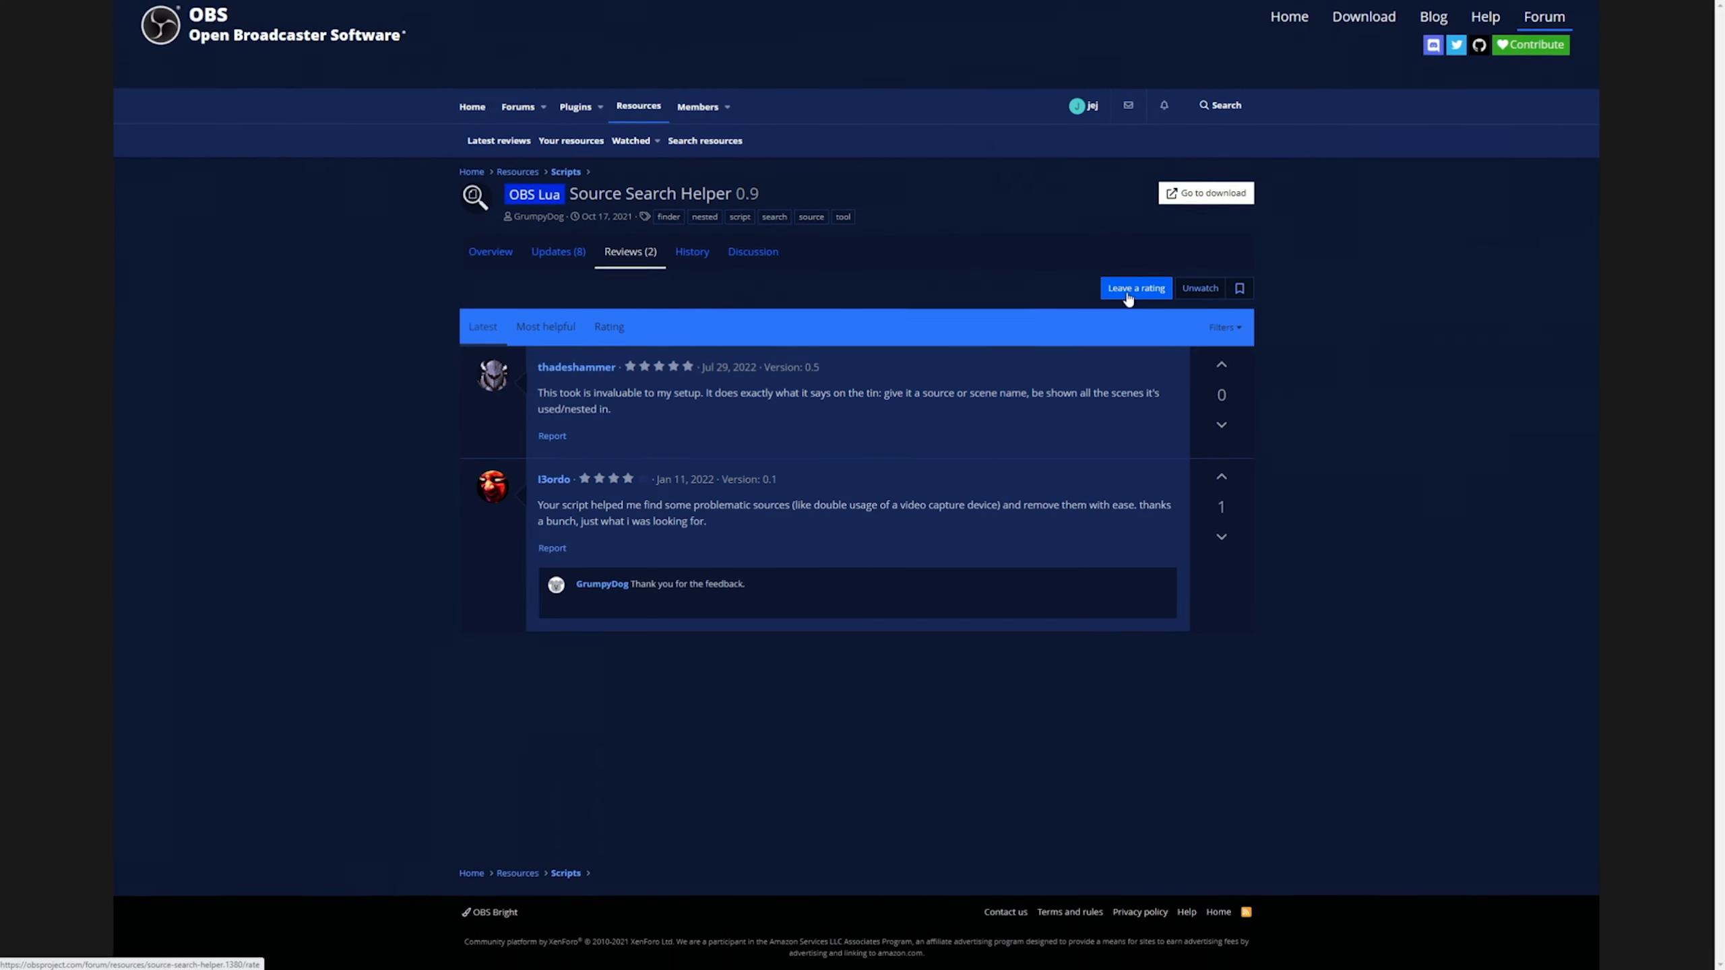
Rate Source Search Helper with the review 'This script is fantastic!' and go to its GitHub download.
left_click(1128, 286)
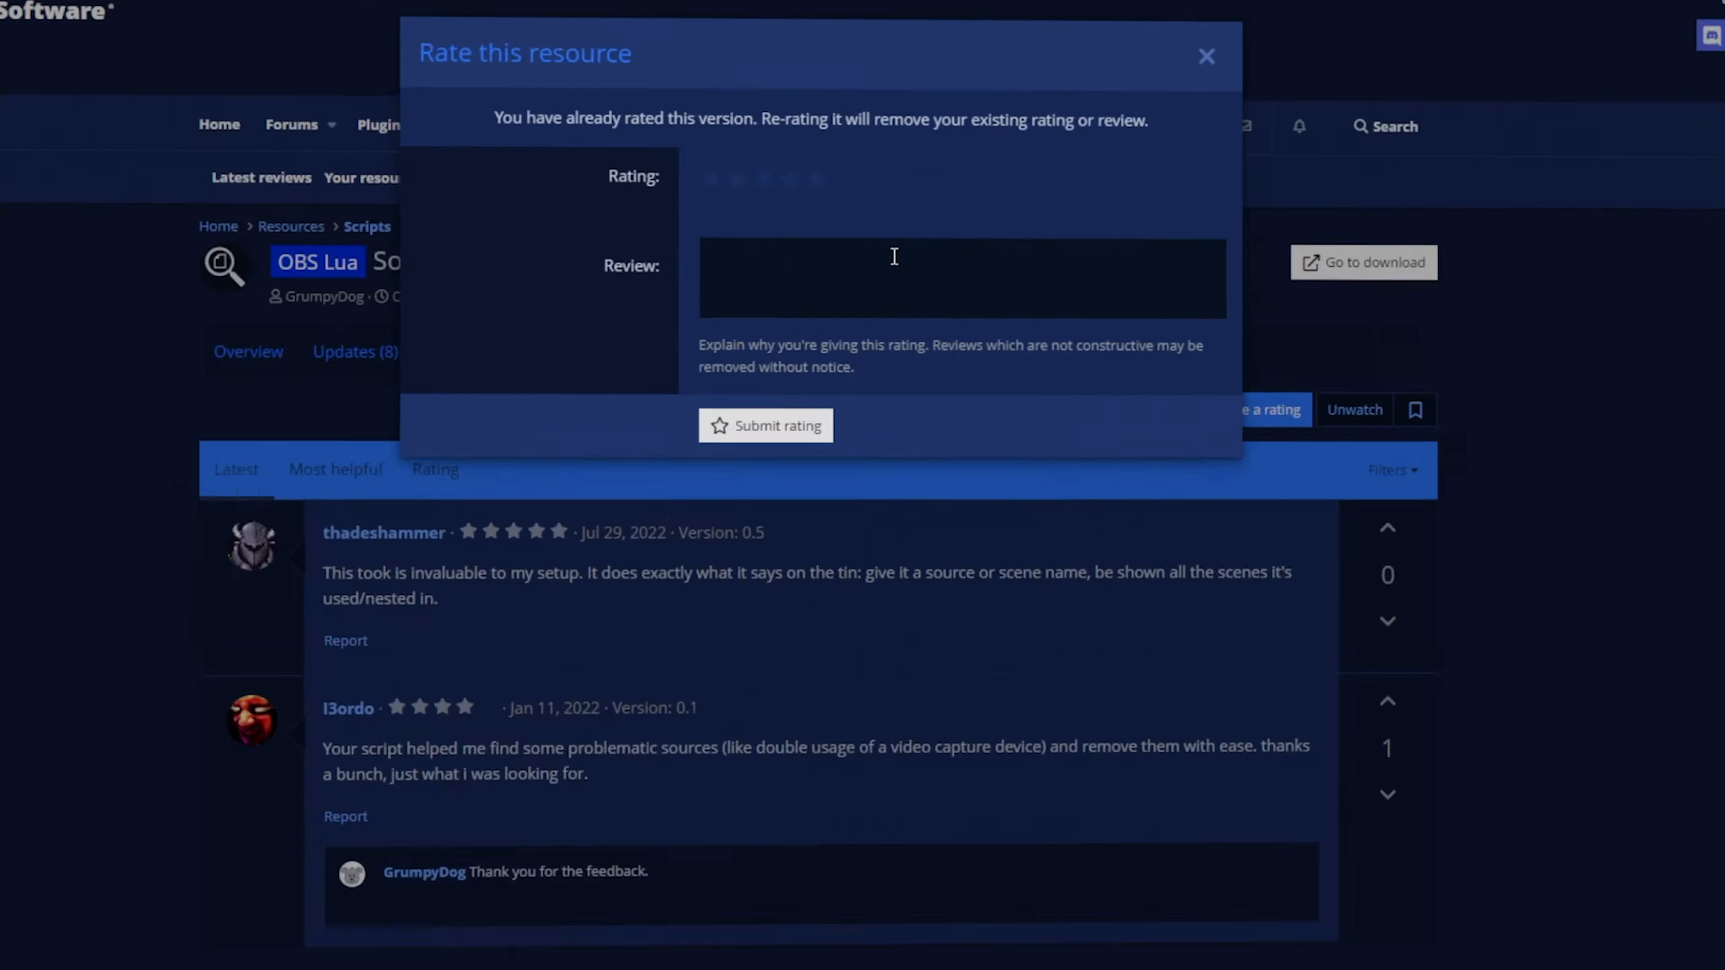
type("This script is fantastic!")
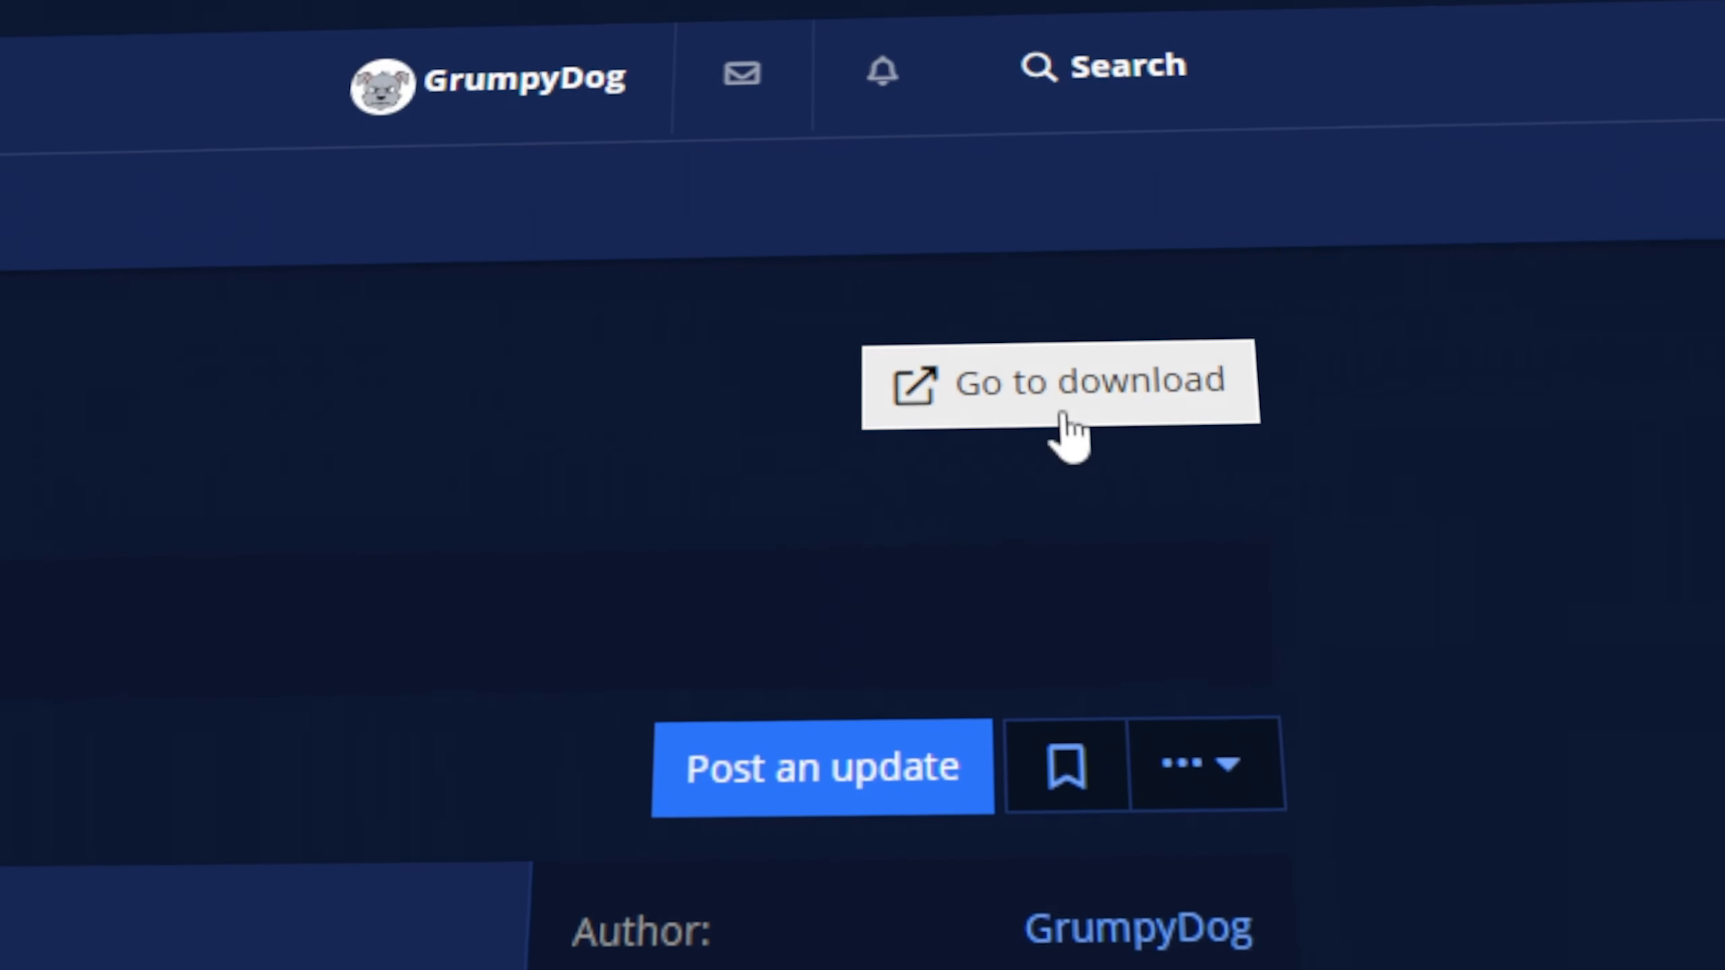
left_click(1129, 390)
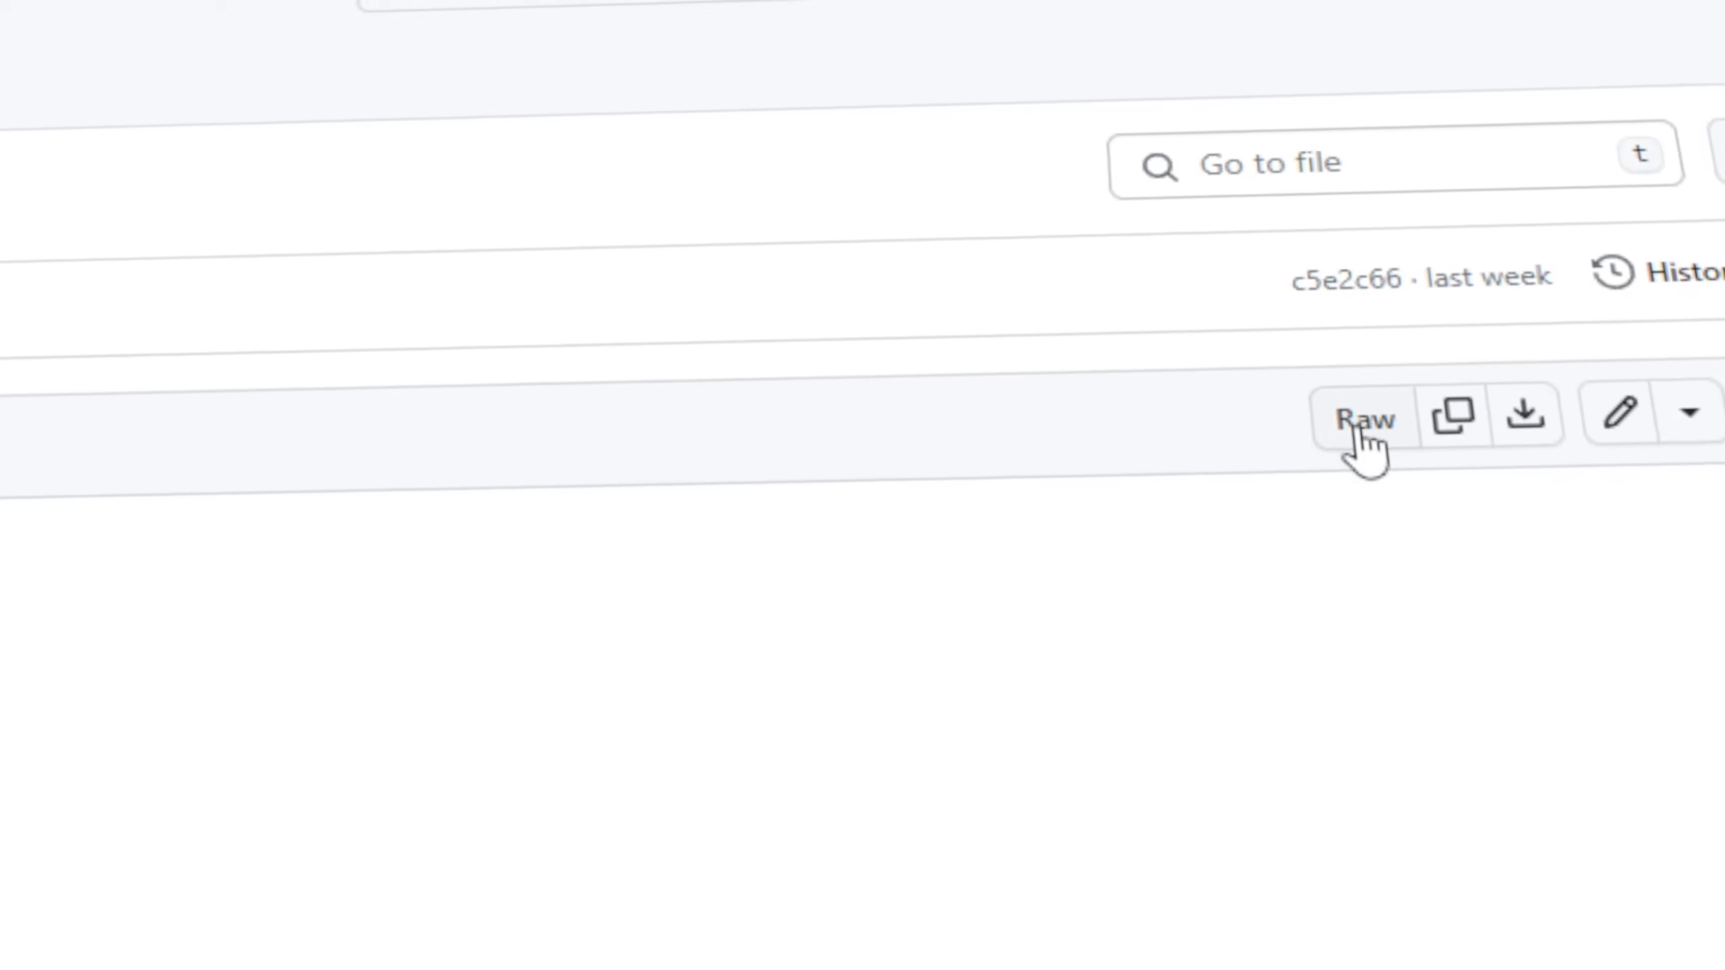
Open the raw Lua source of find-source-location and choose Save as from the page's context menu.
left_click(1350, 416)
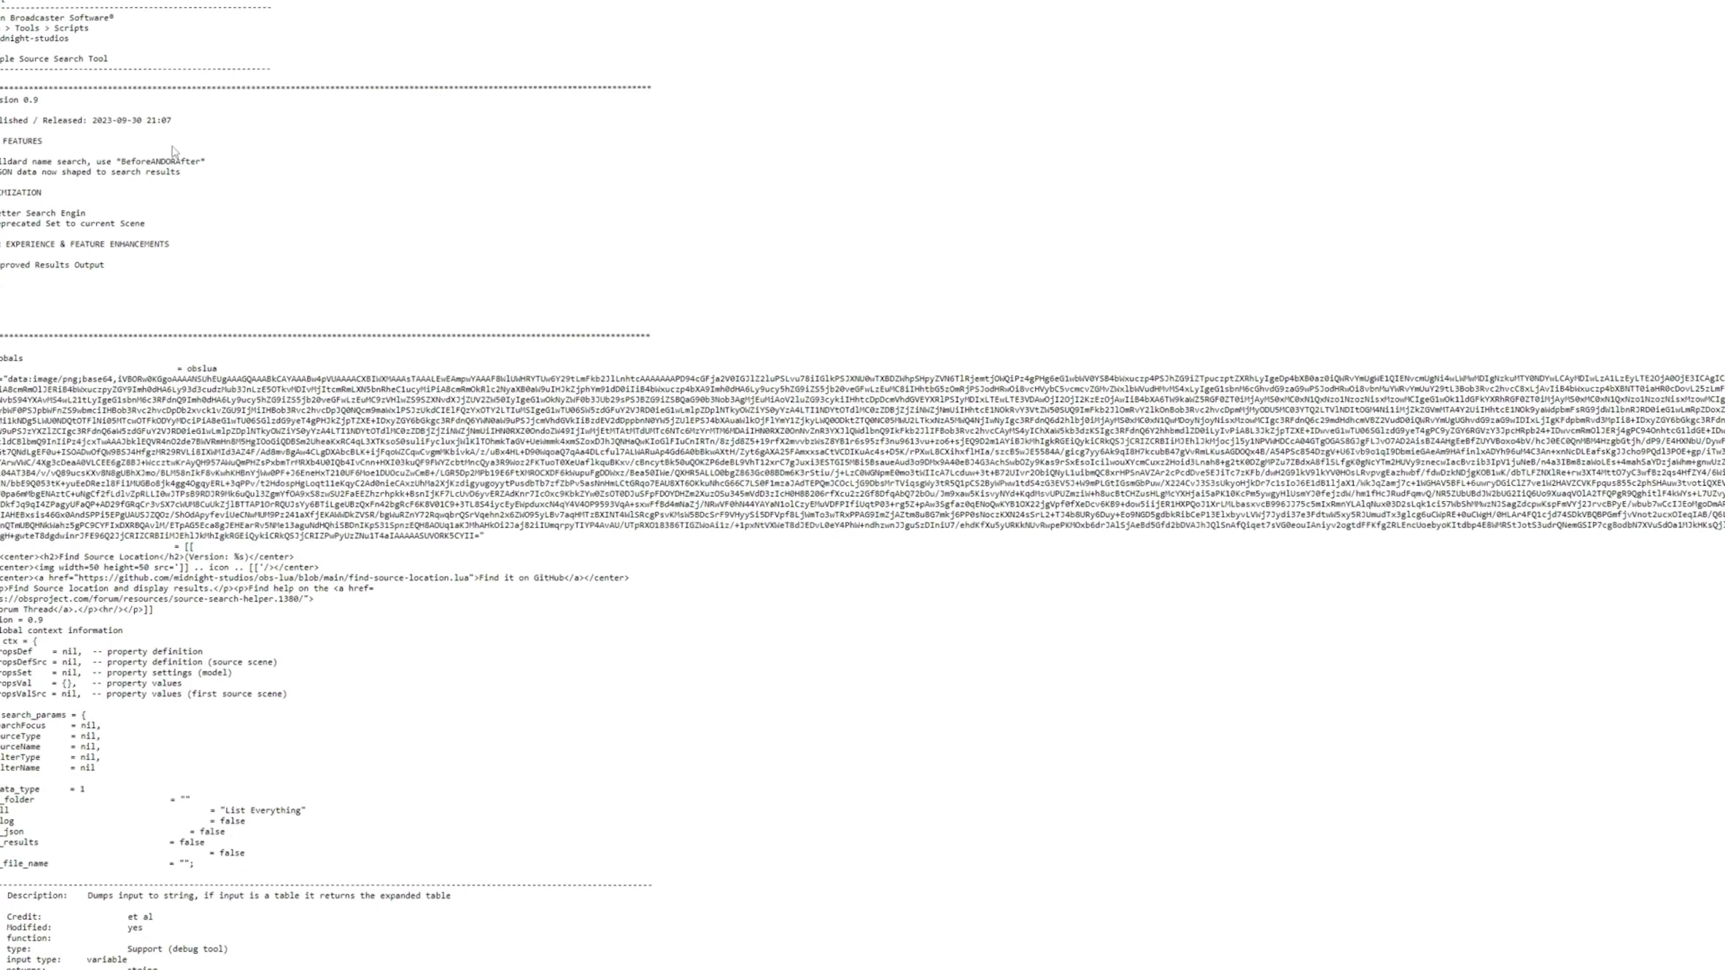
right_click(182, 32)
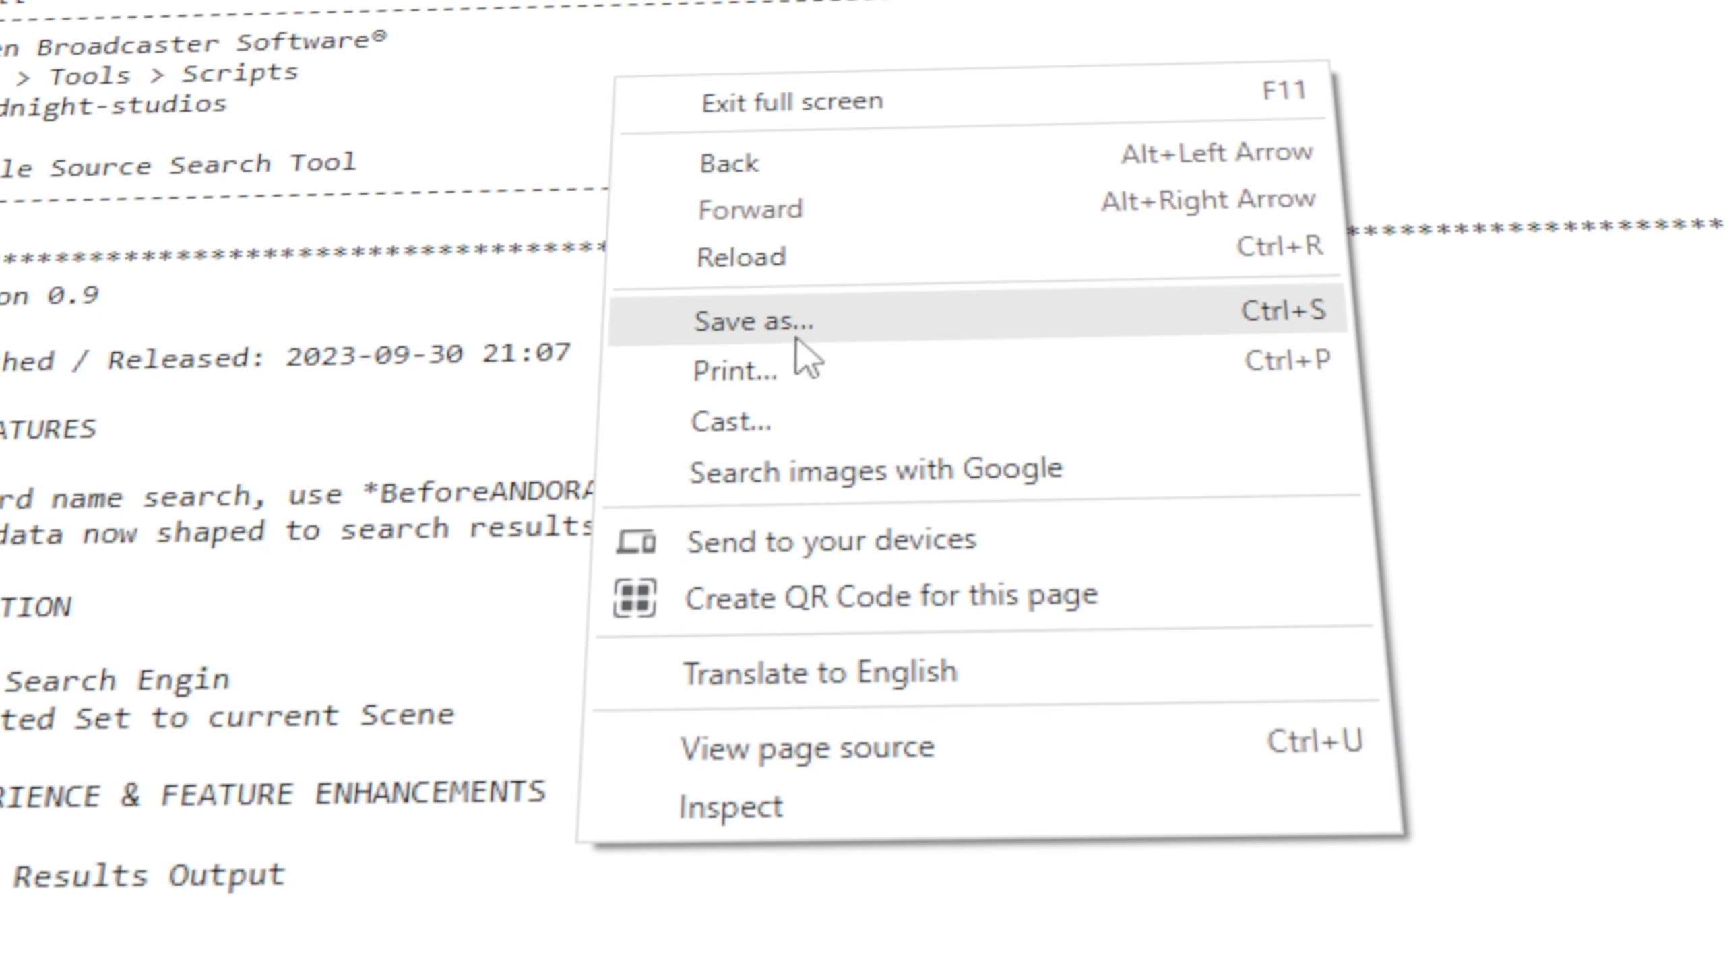
left_click(796, 299)
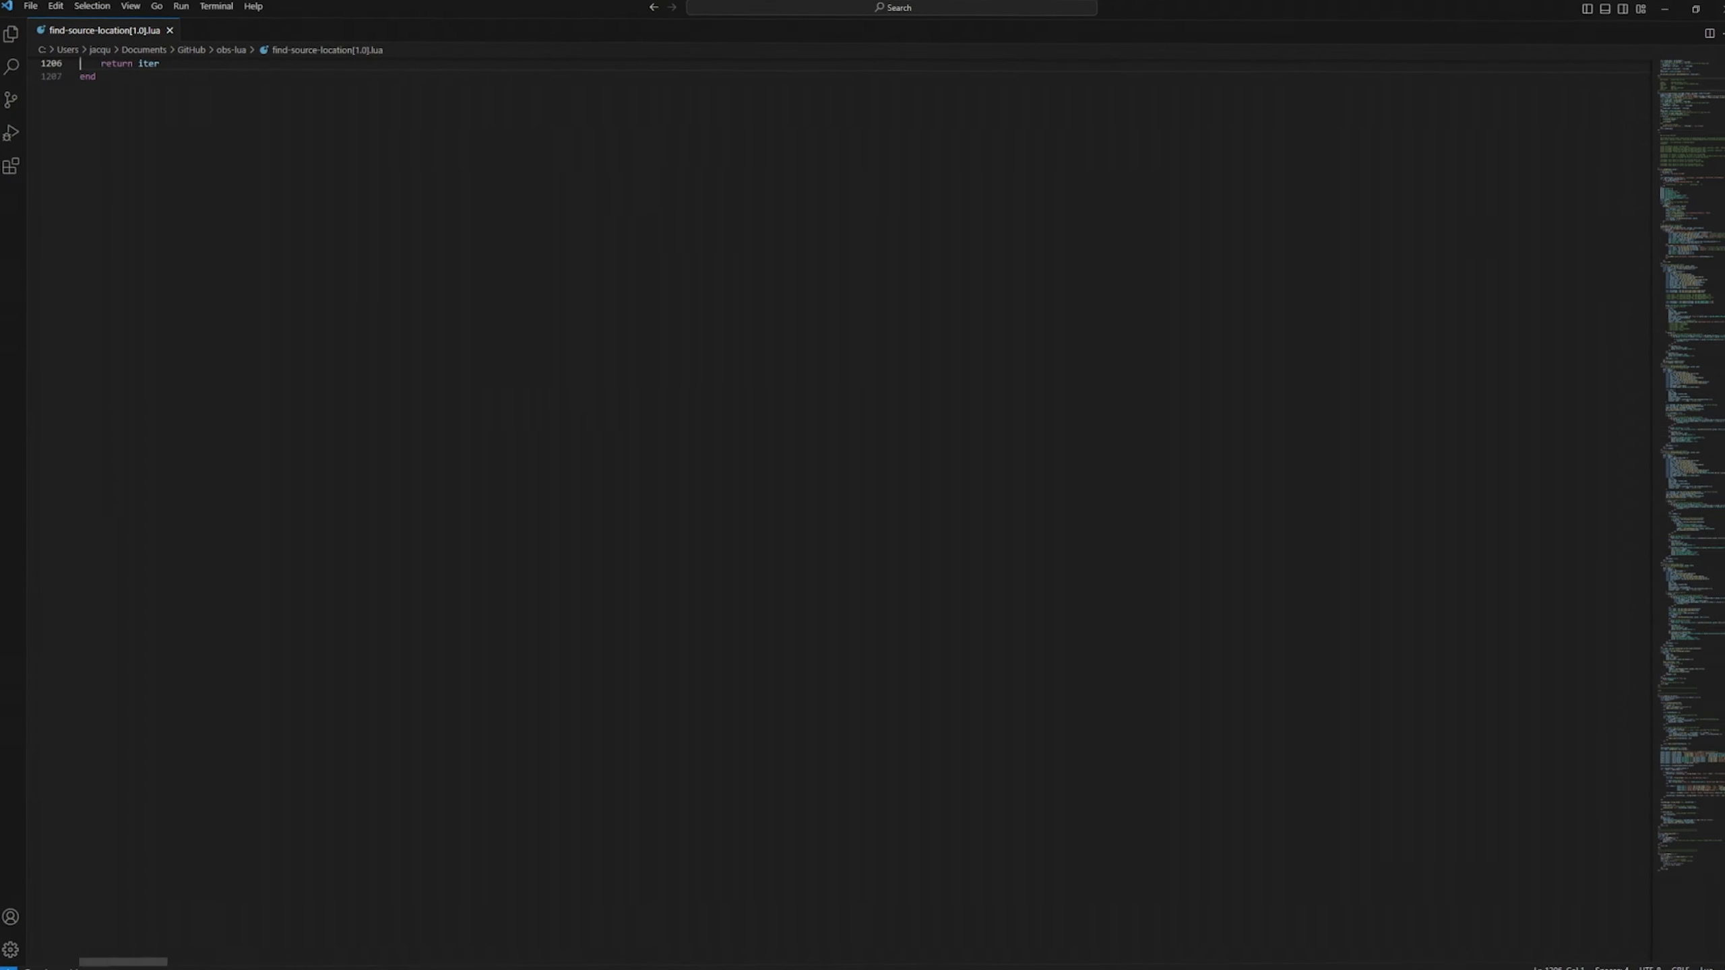
Save find-source-location.lua to Cloud (D:) and show the finished download in its folder.
key("Up")
key("Up")
key("Up")
key("Up")
key("Up")
key("Up")
key("Up")
key("Up")
key("Up")
key("Up")
key("Up")
key("Up")
key("Up")
key("Up")
key("Up")
key("Up")
key("Up")
key("Up")
key("Up")
key("Up")
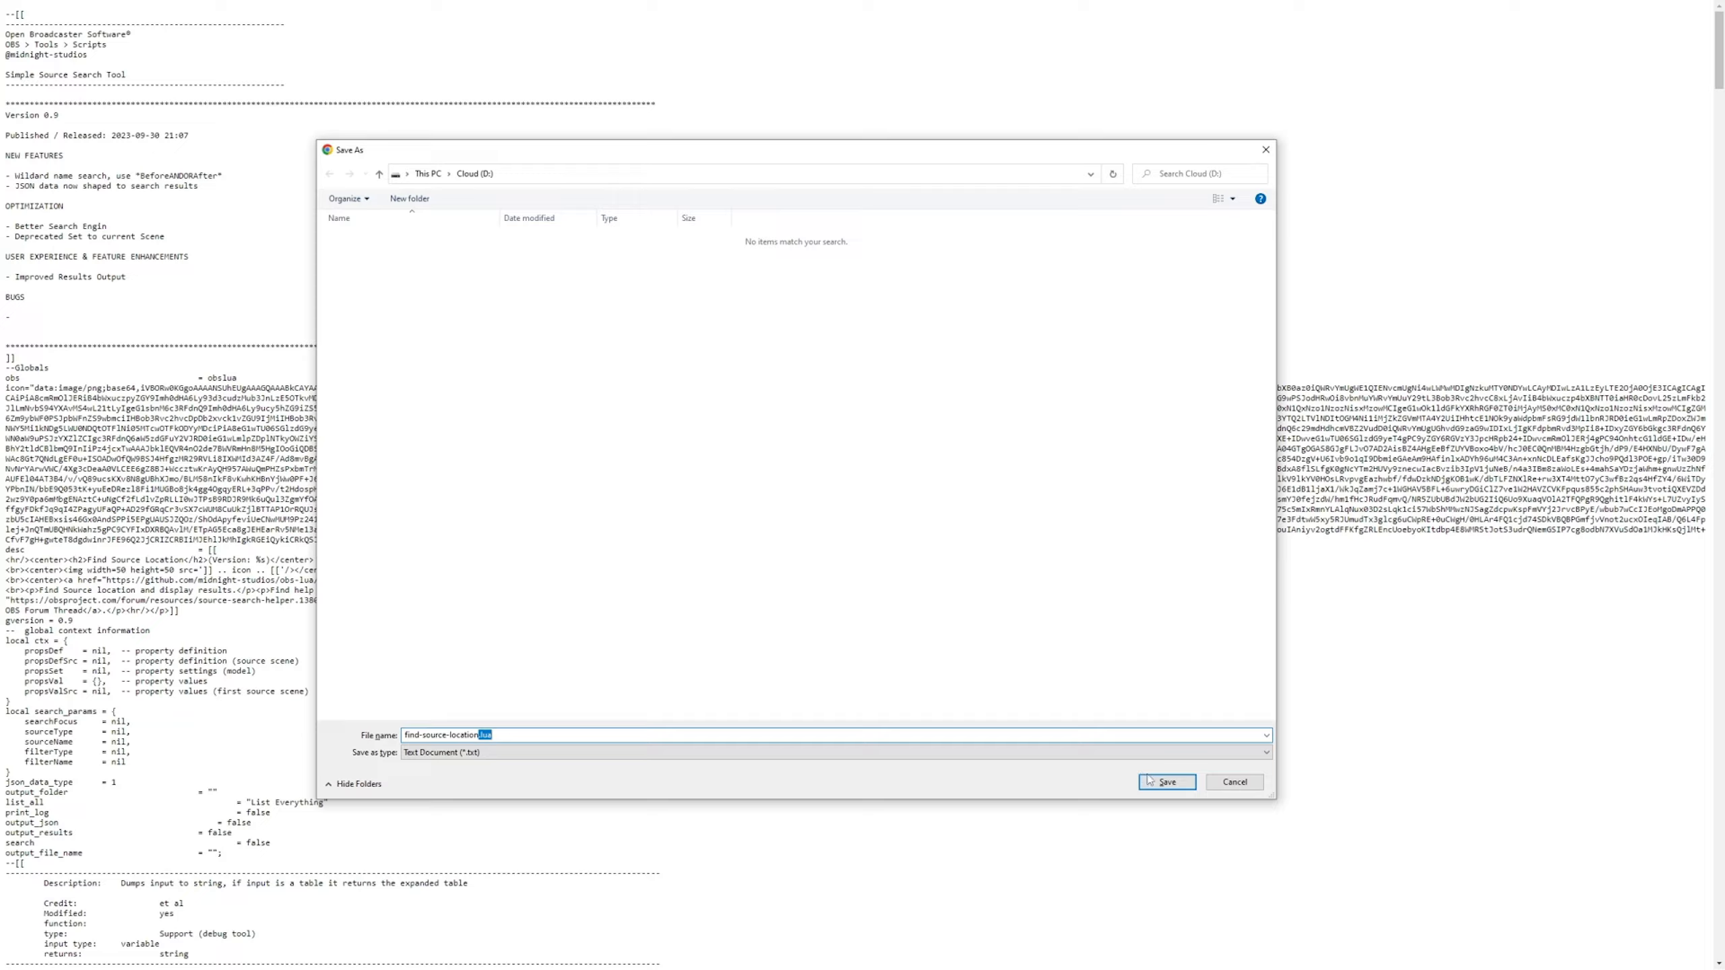
left_click(915, 534)
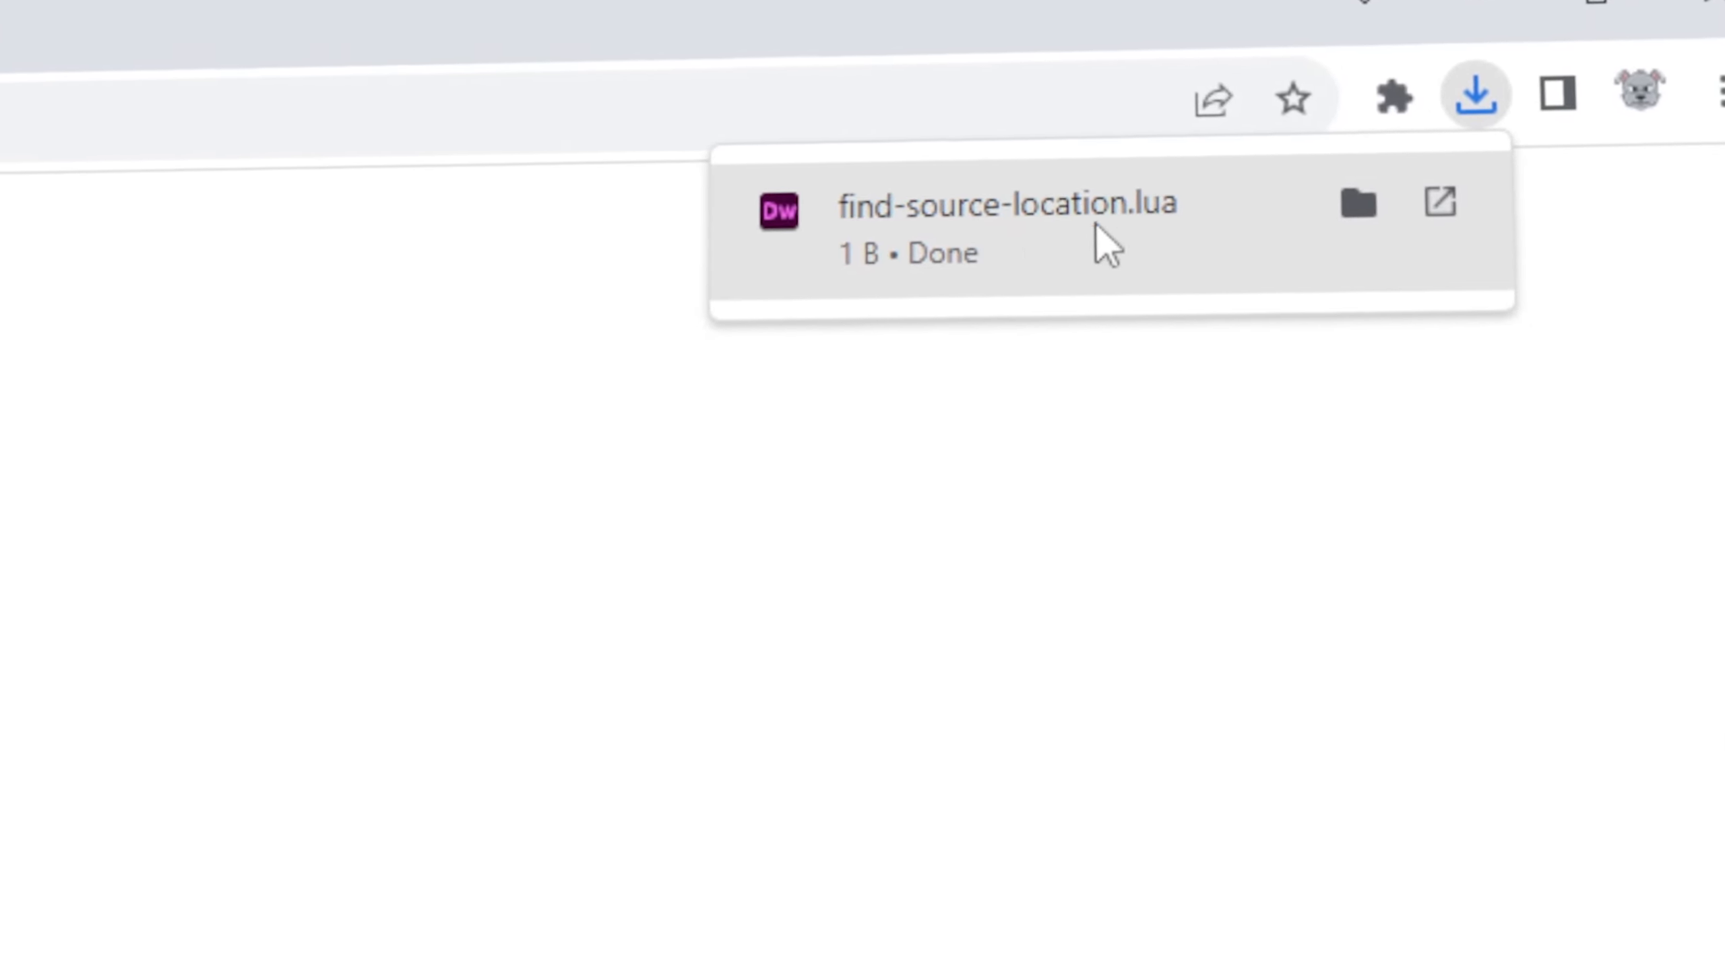
right_click(994, 226)
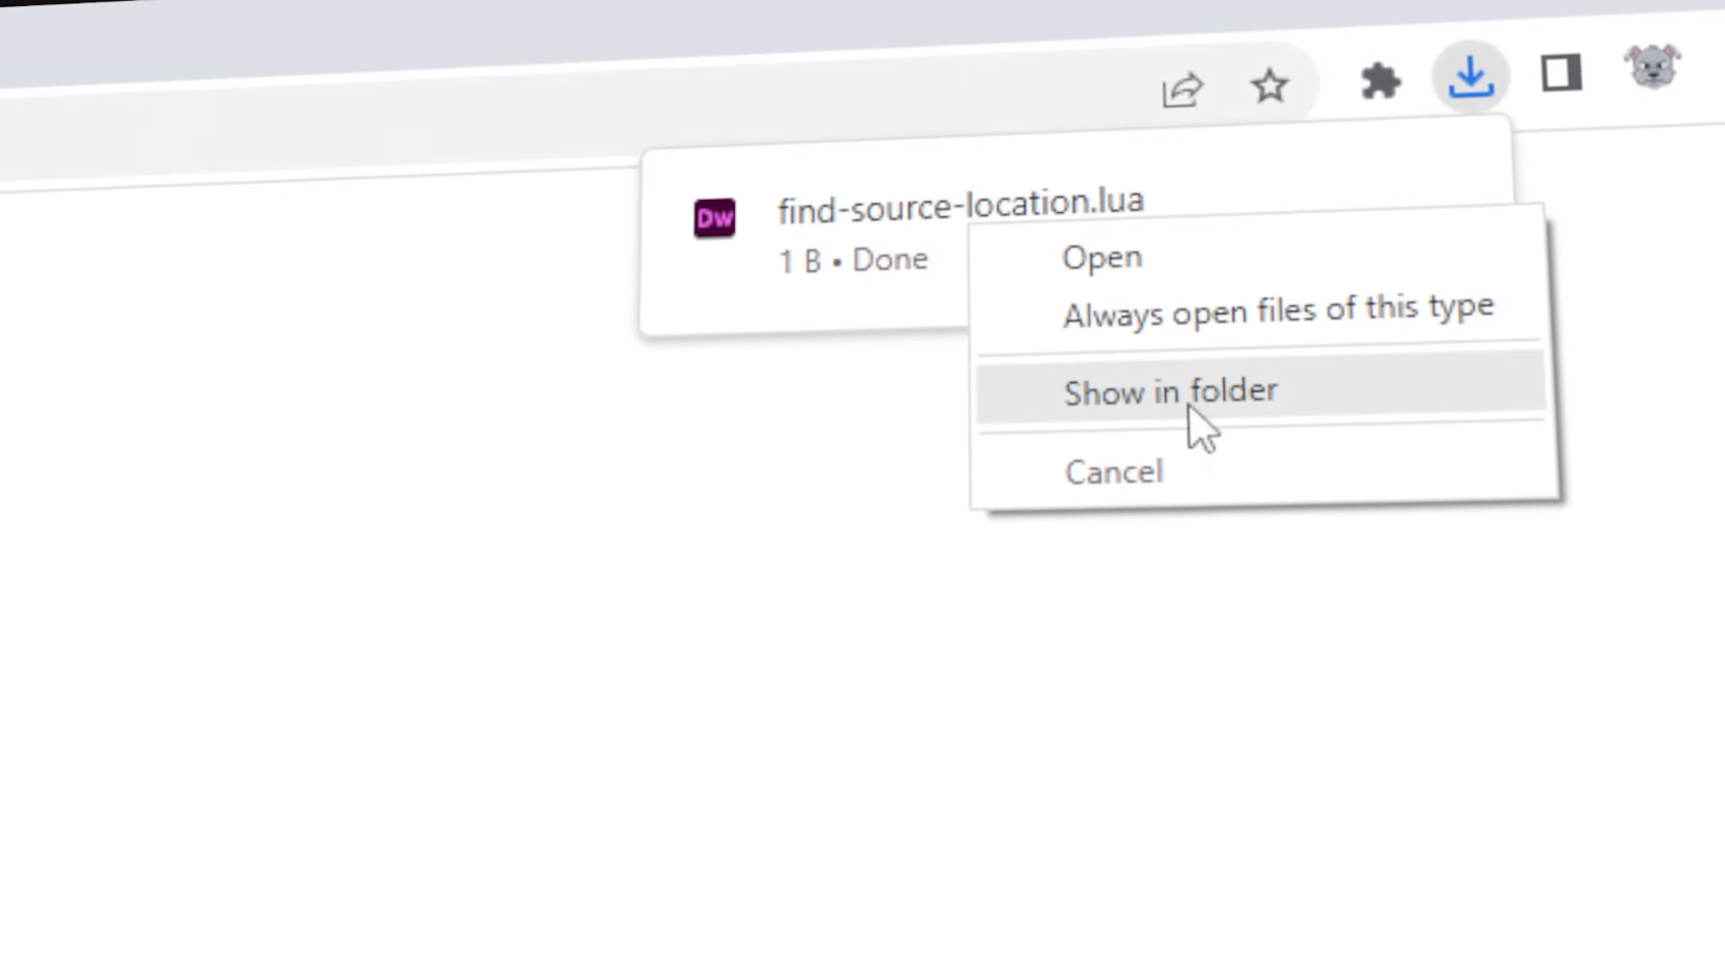
left_click(1141, 394)
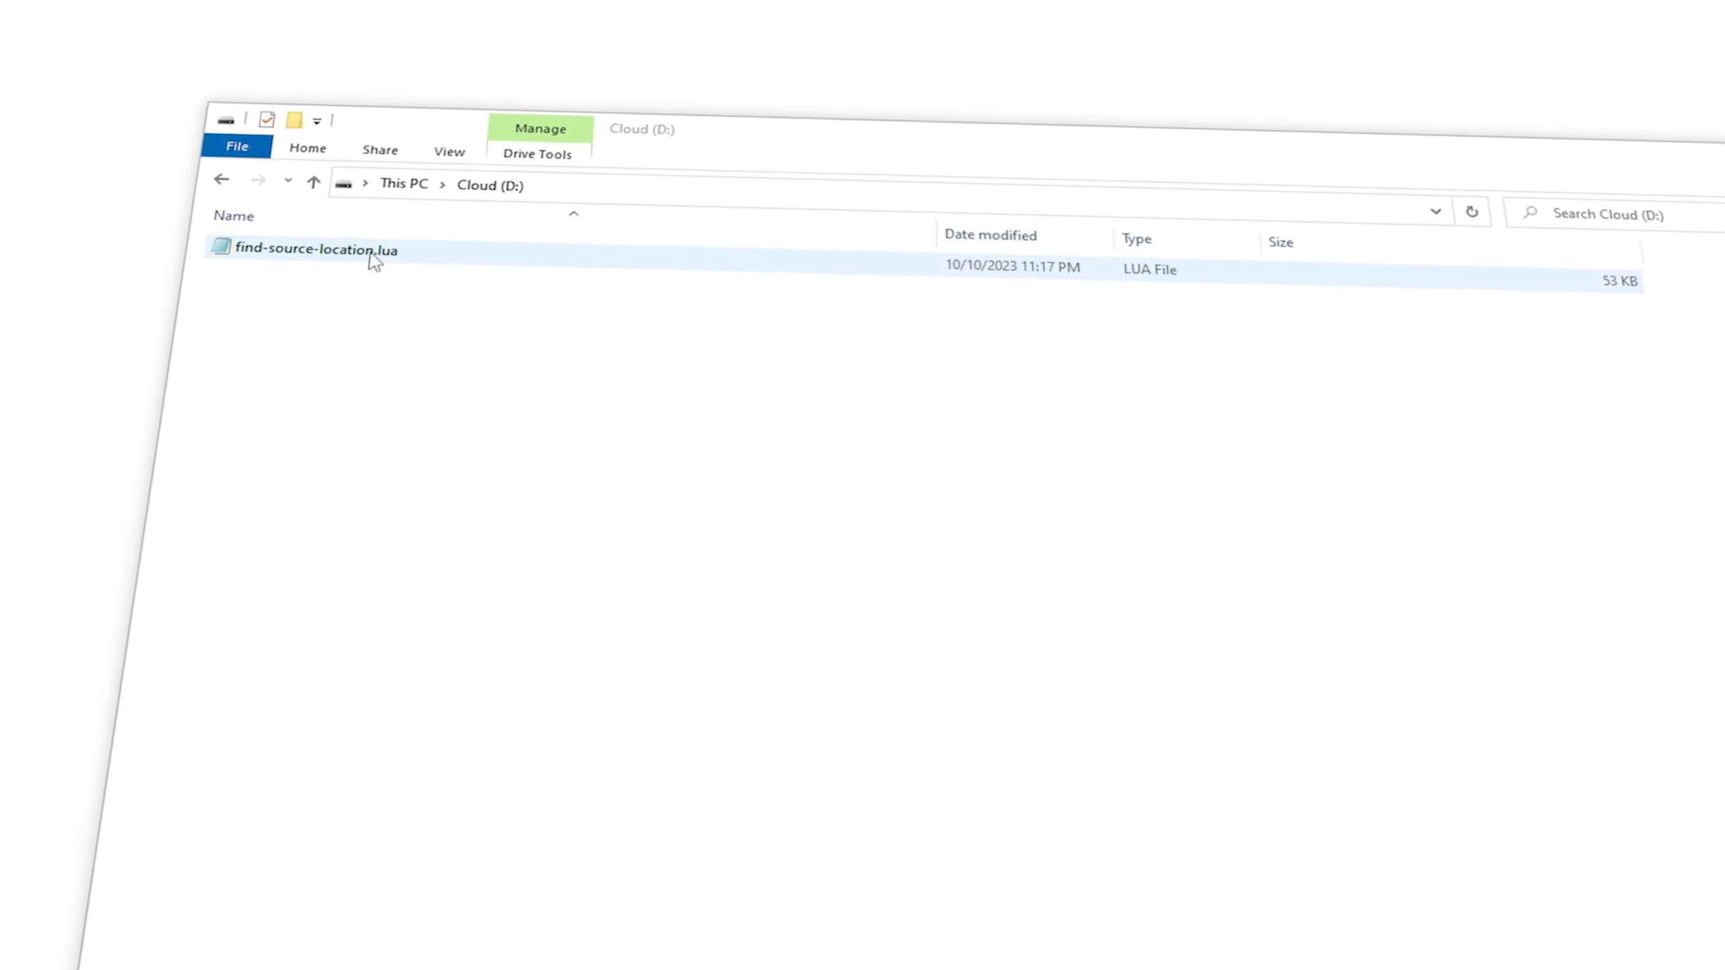
Select find-source-location.lua in Cloud (D:) and copy it from its context menu.
left_click(380, 243)
right_click(483, 274)
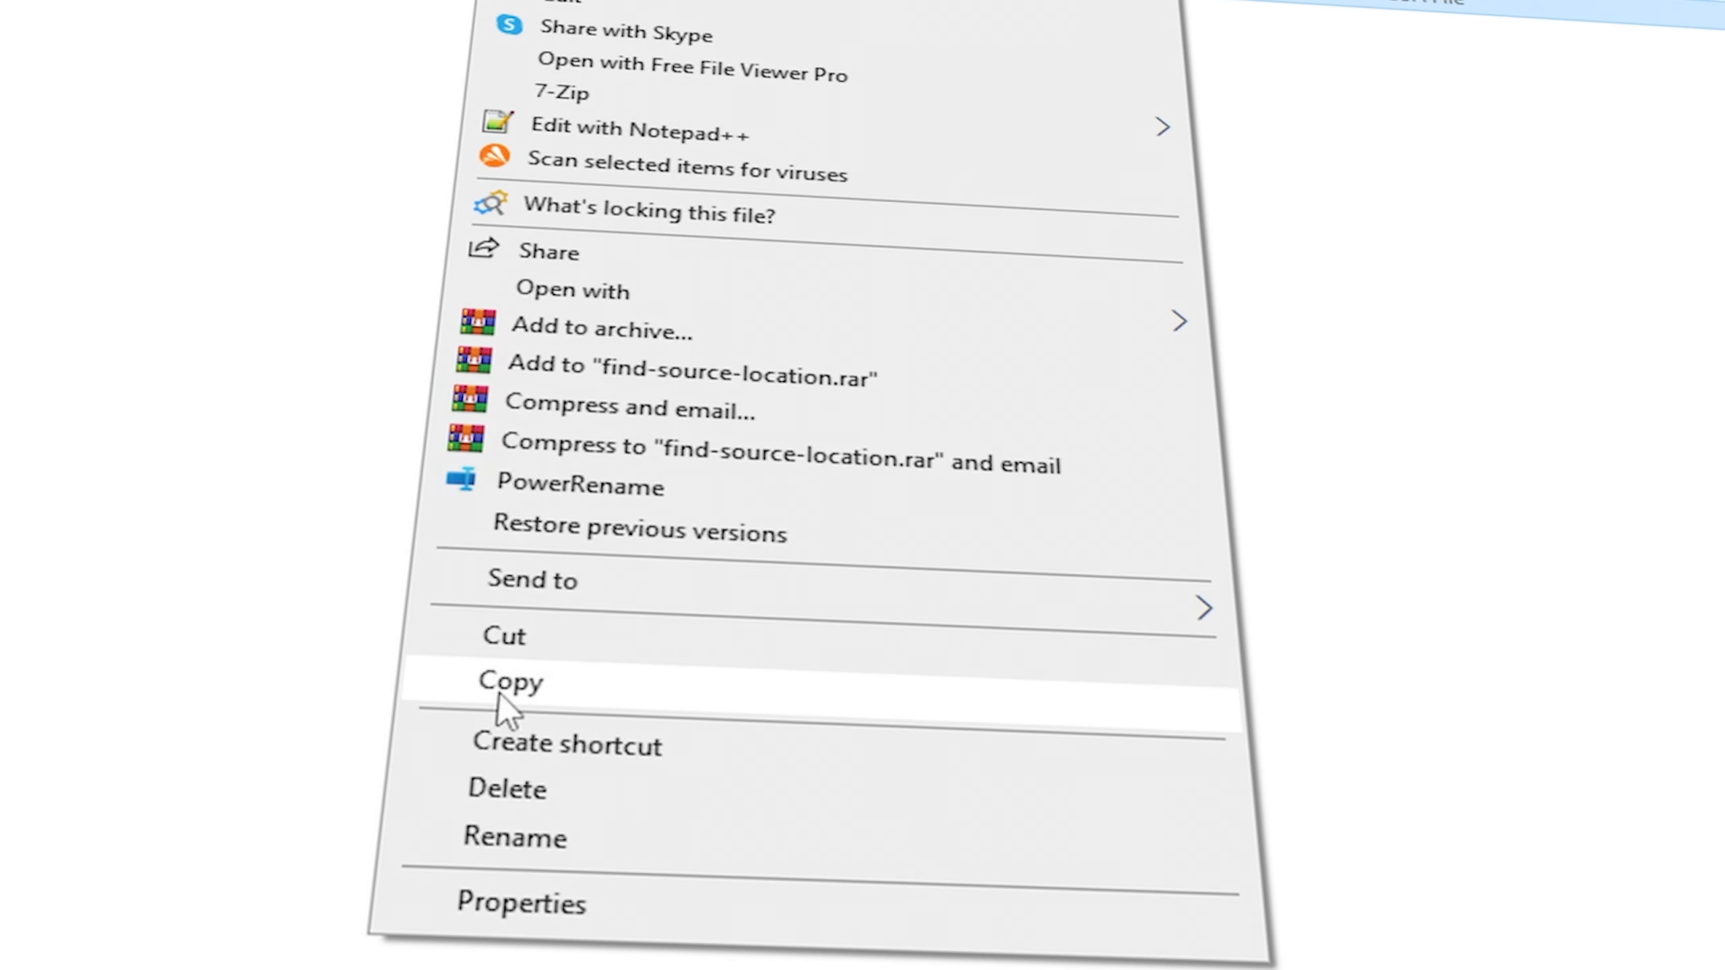
left_click(508, 683)
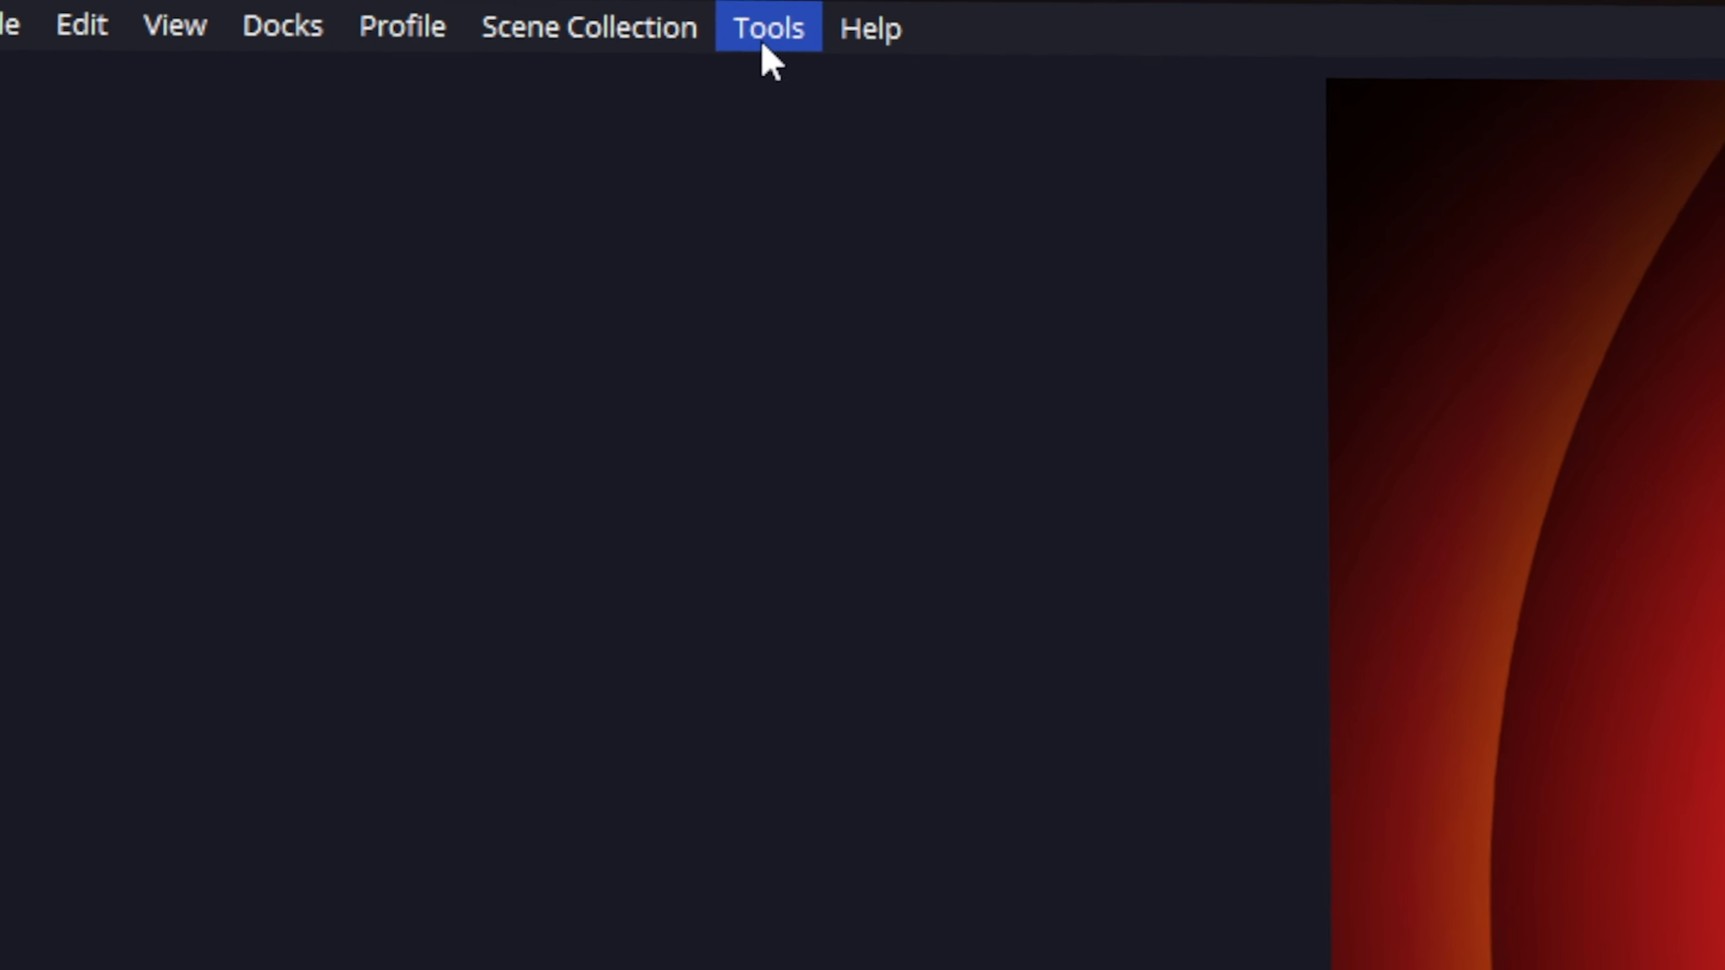
Open Tools > Scripts and use the + button to browse the frontend-tools scripts folder.
left_click(764, 47)
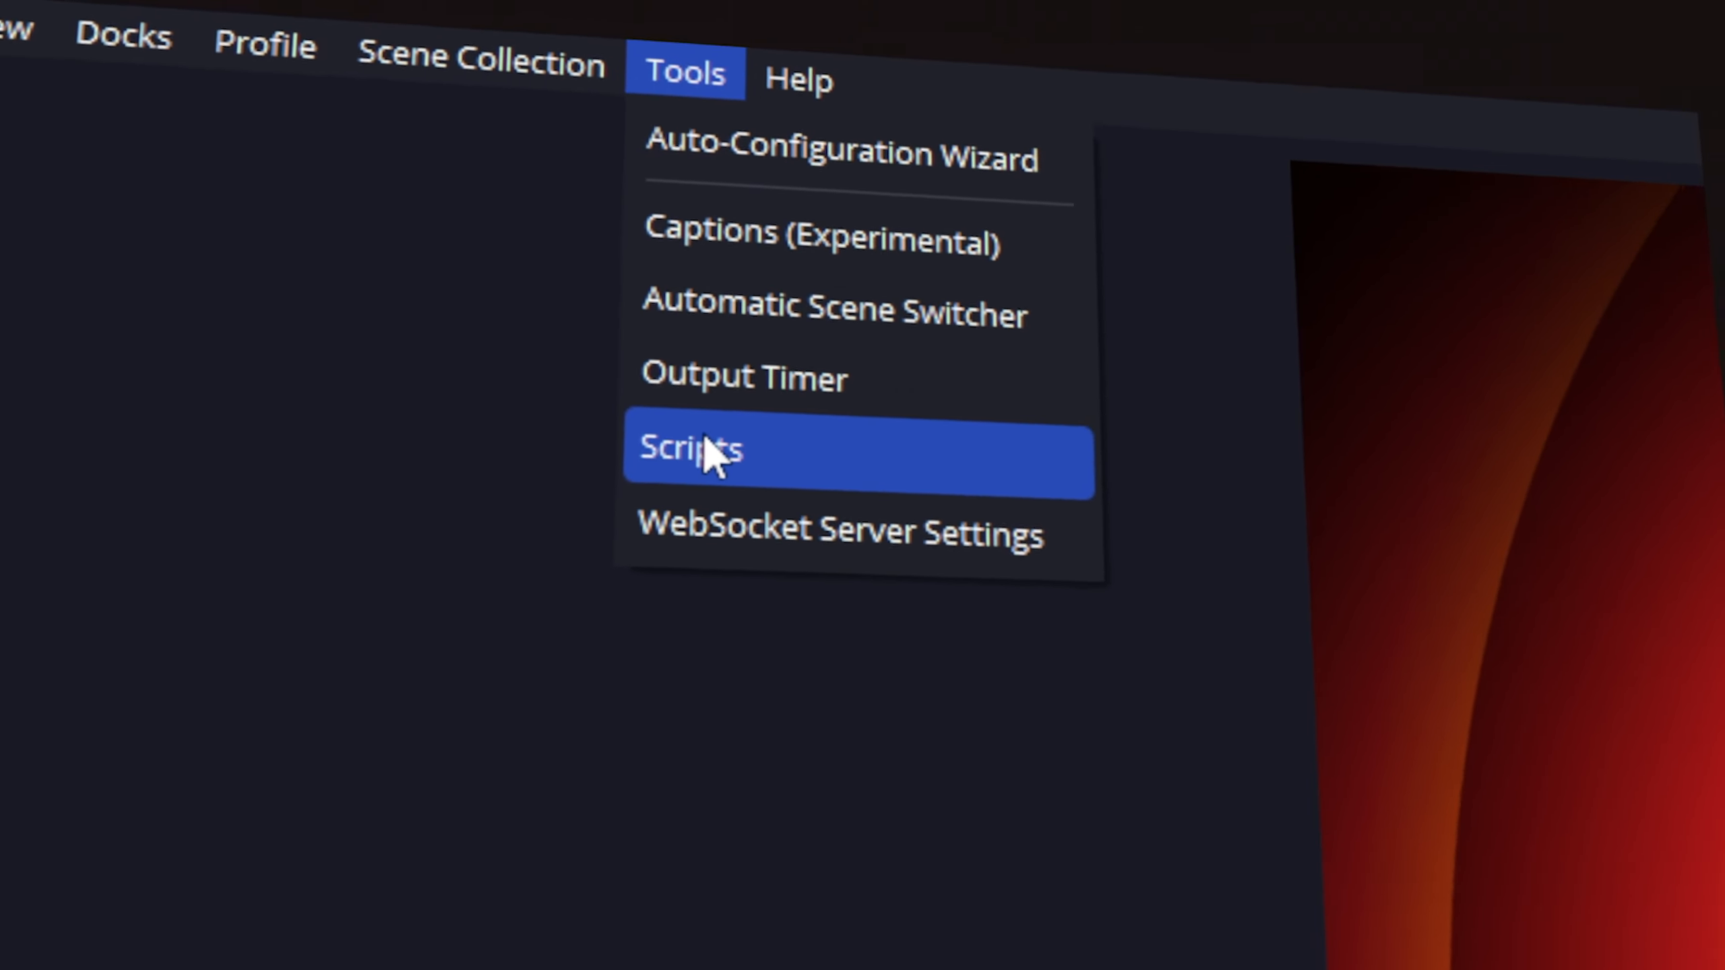
left_click(725, 425)
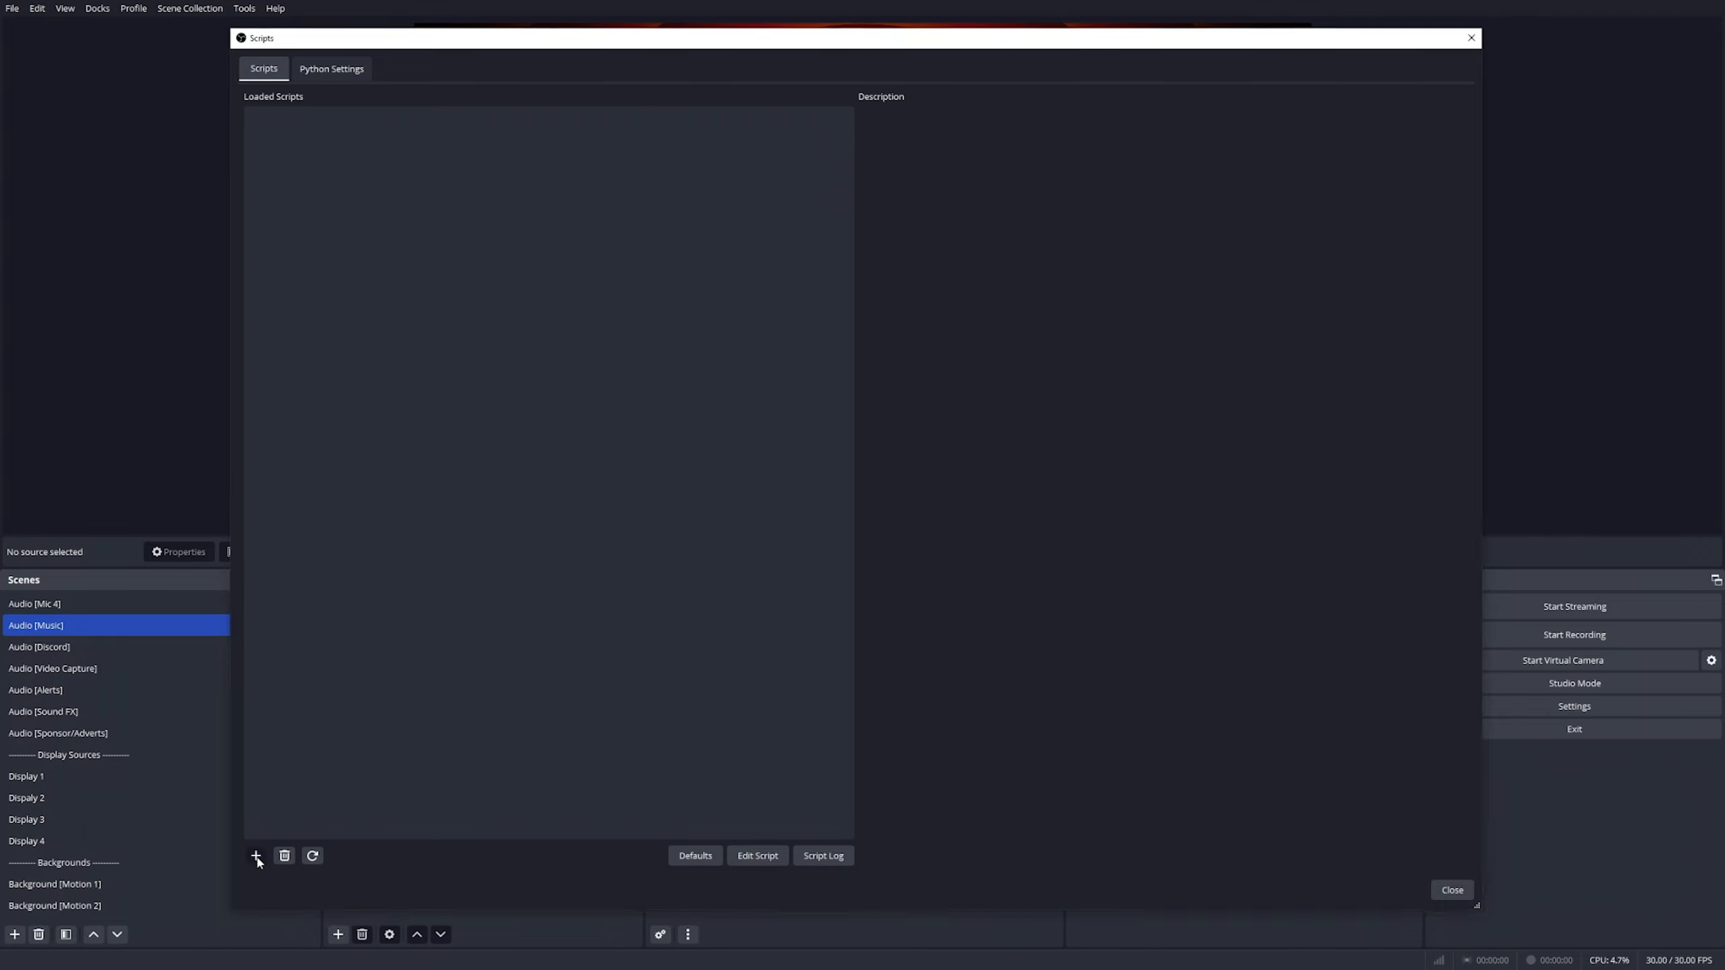
left_click(256, 857)
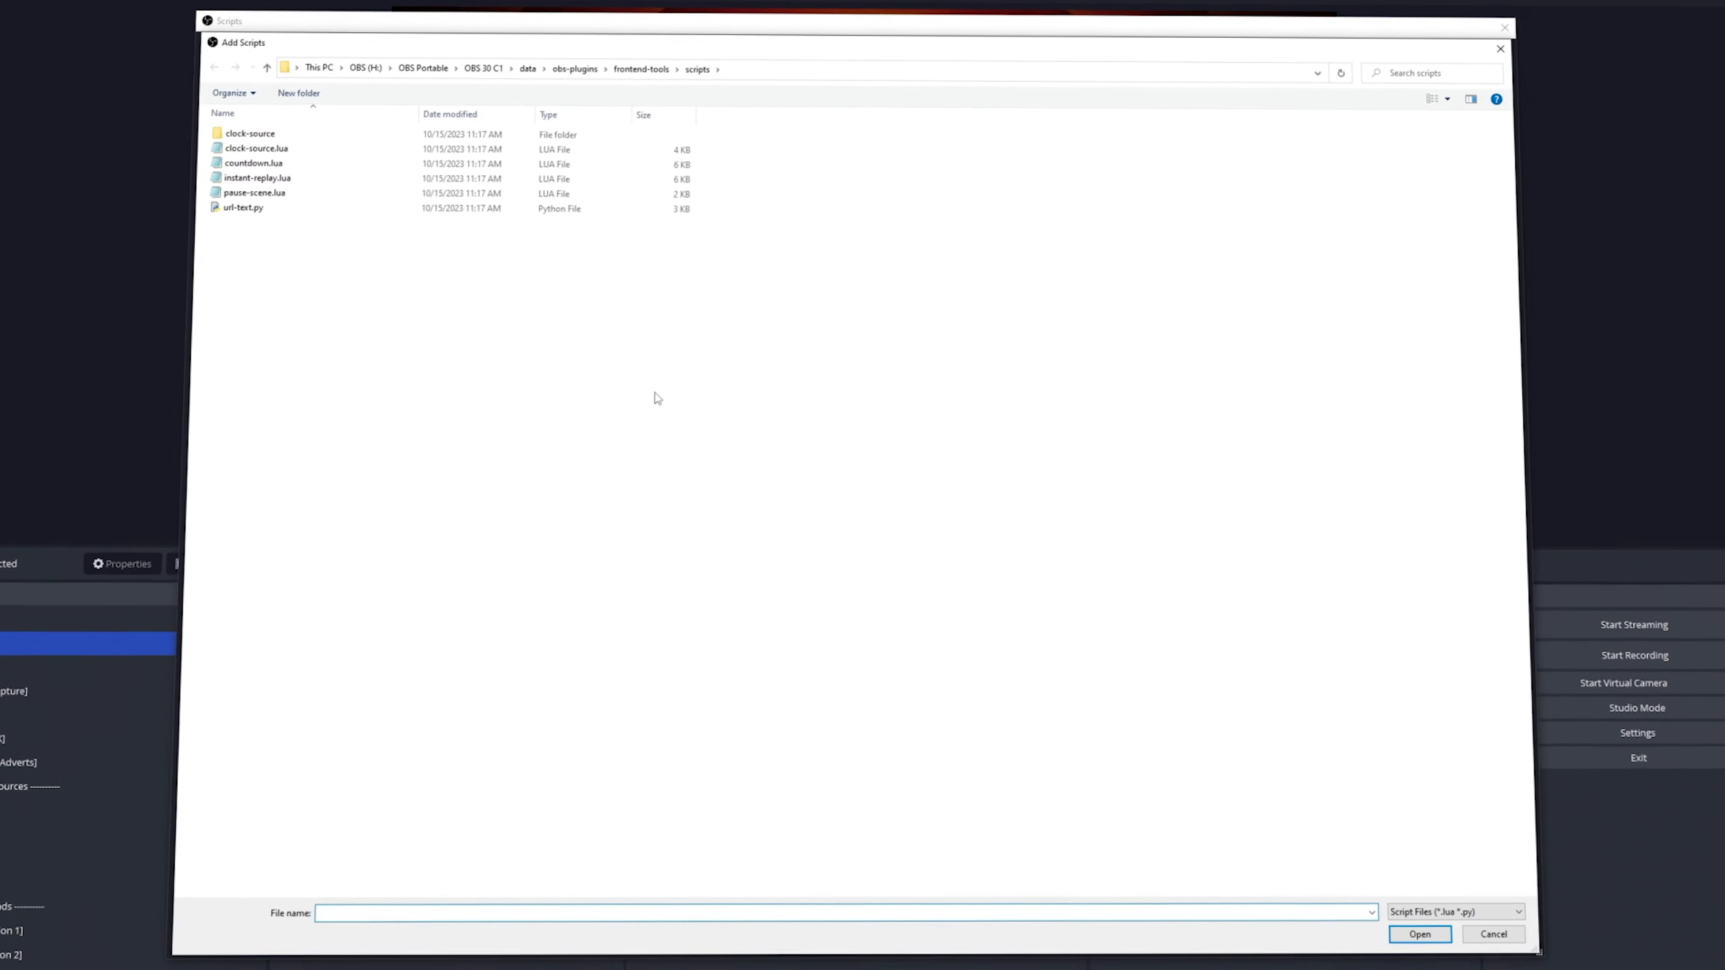
Paste find-source-location[1.0].lua into the obs-plugins\frontend-tools\scripts folder and load it in OBS.
left_click(795, 68)
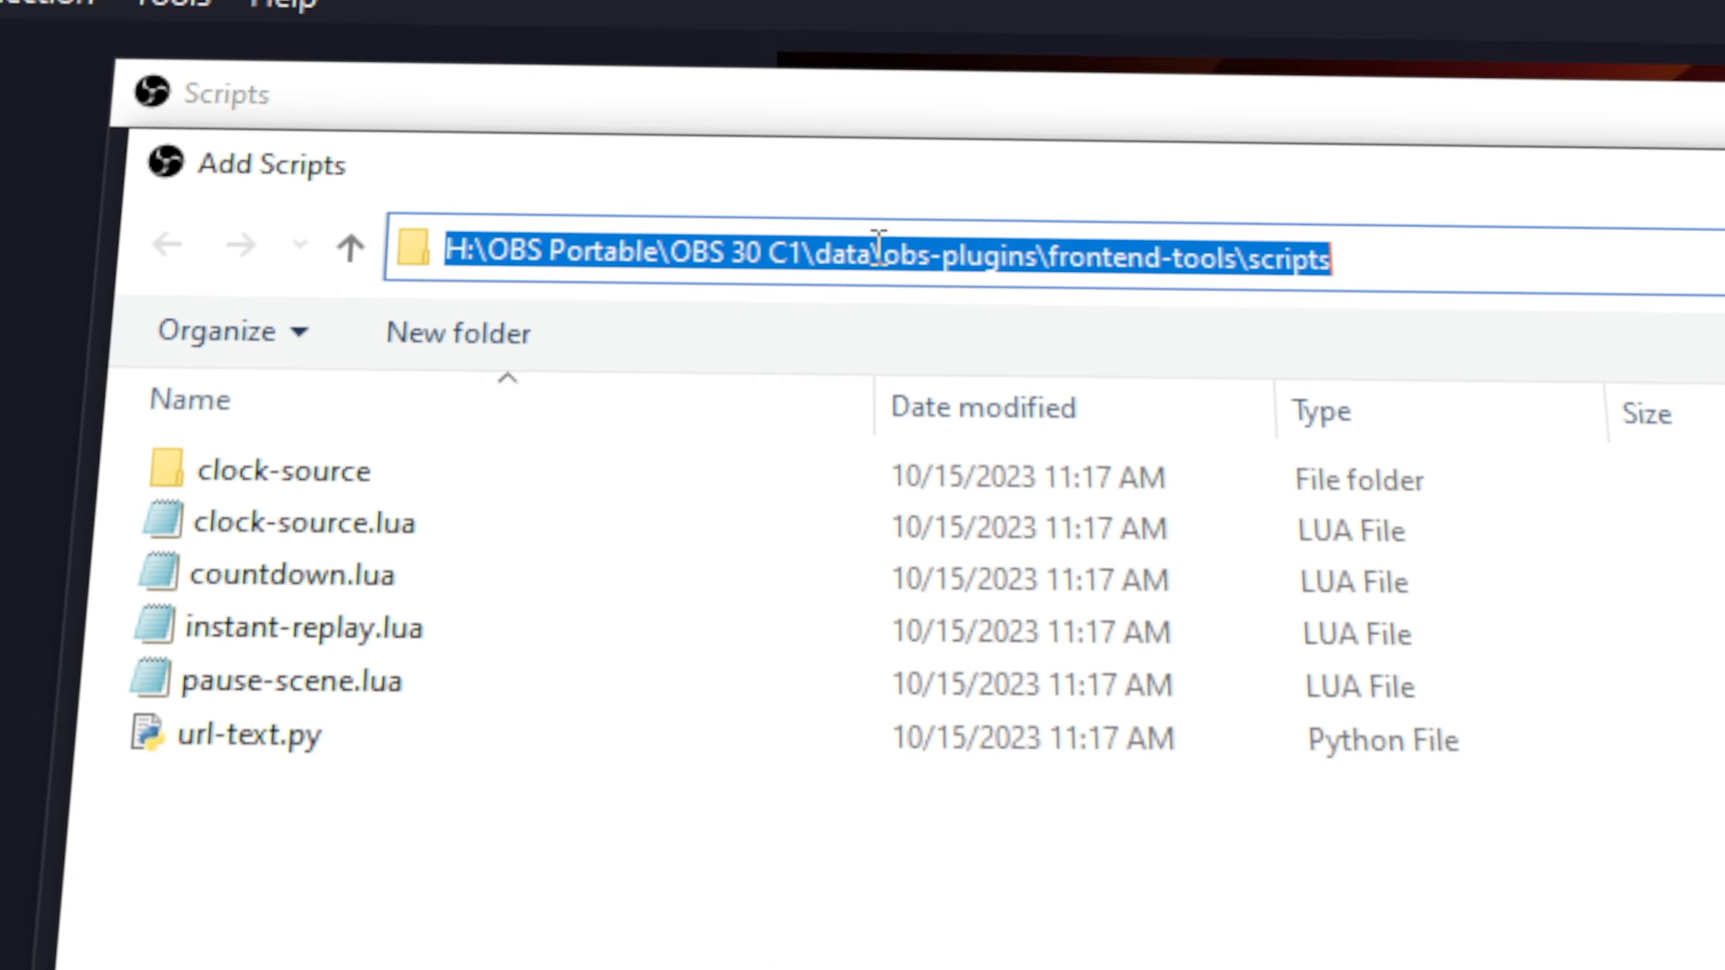
left_click(405, 56)
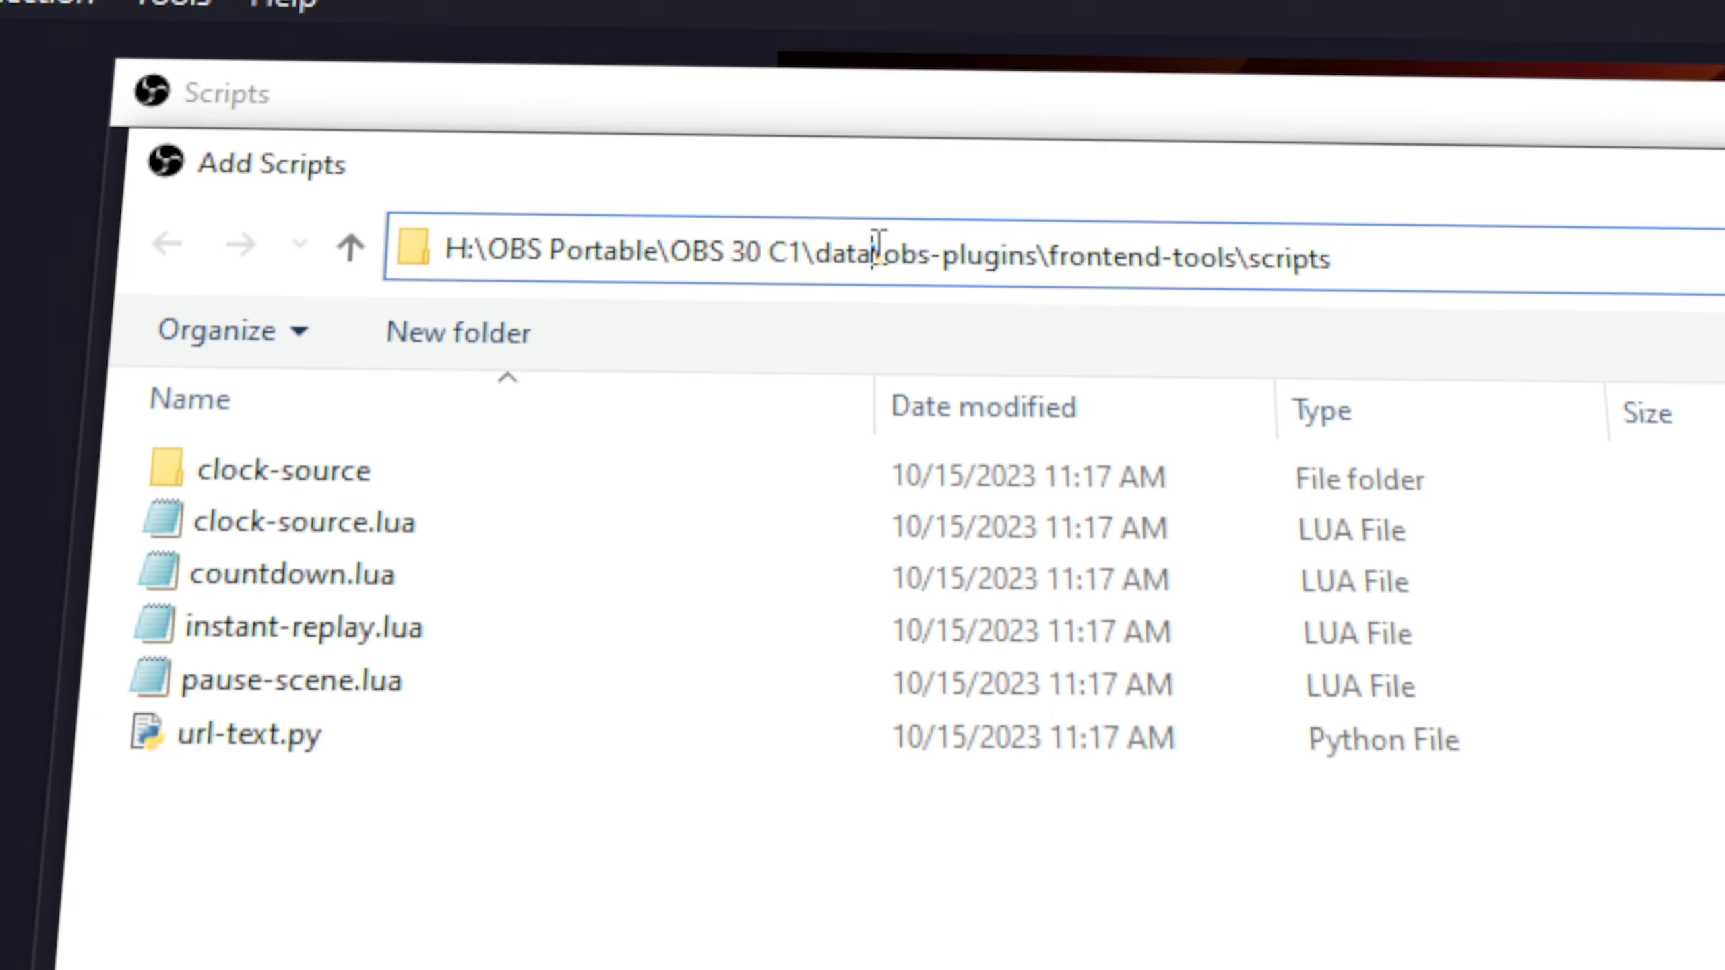
left_click_drag(878, 241, 1386, 285)
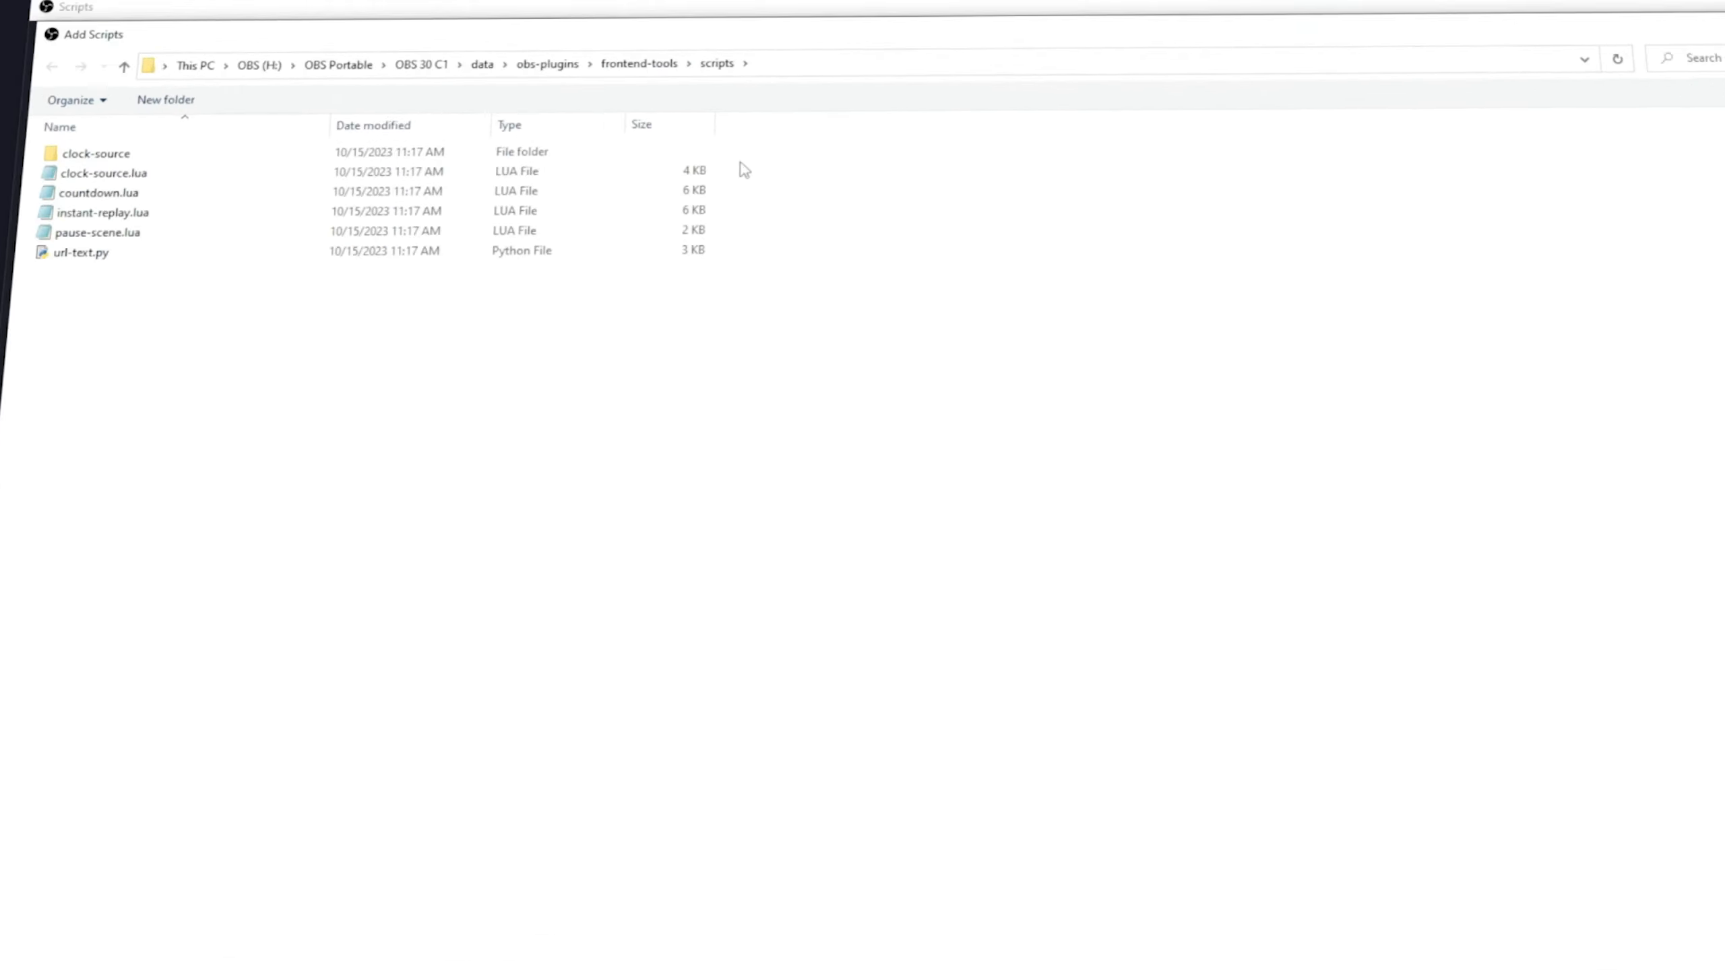
right_click(741, 163)
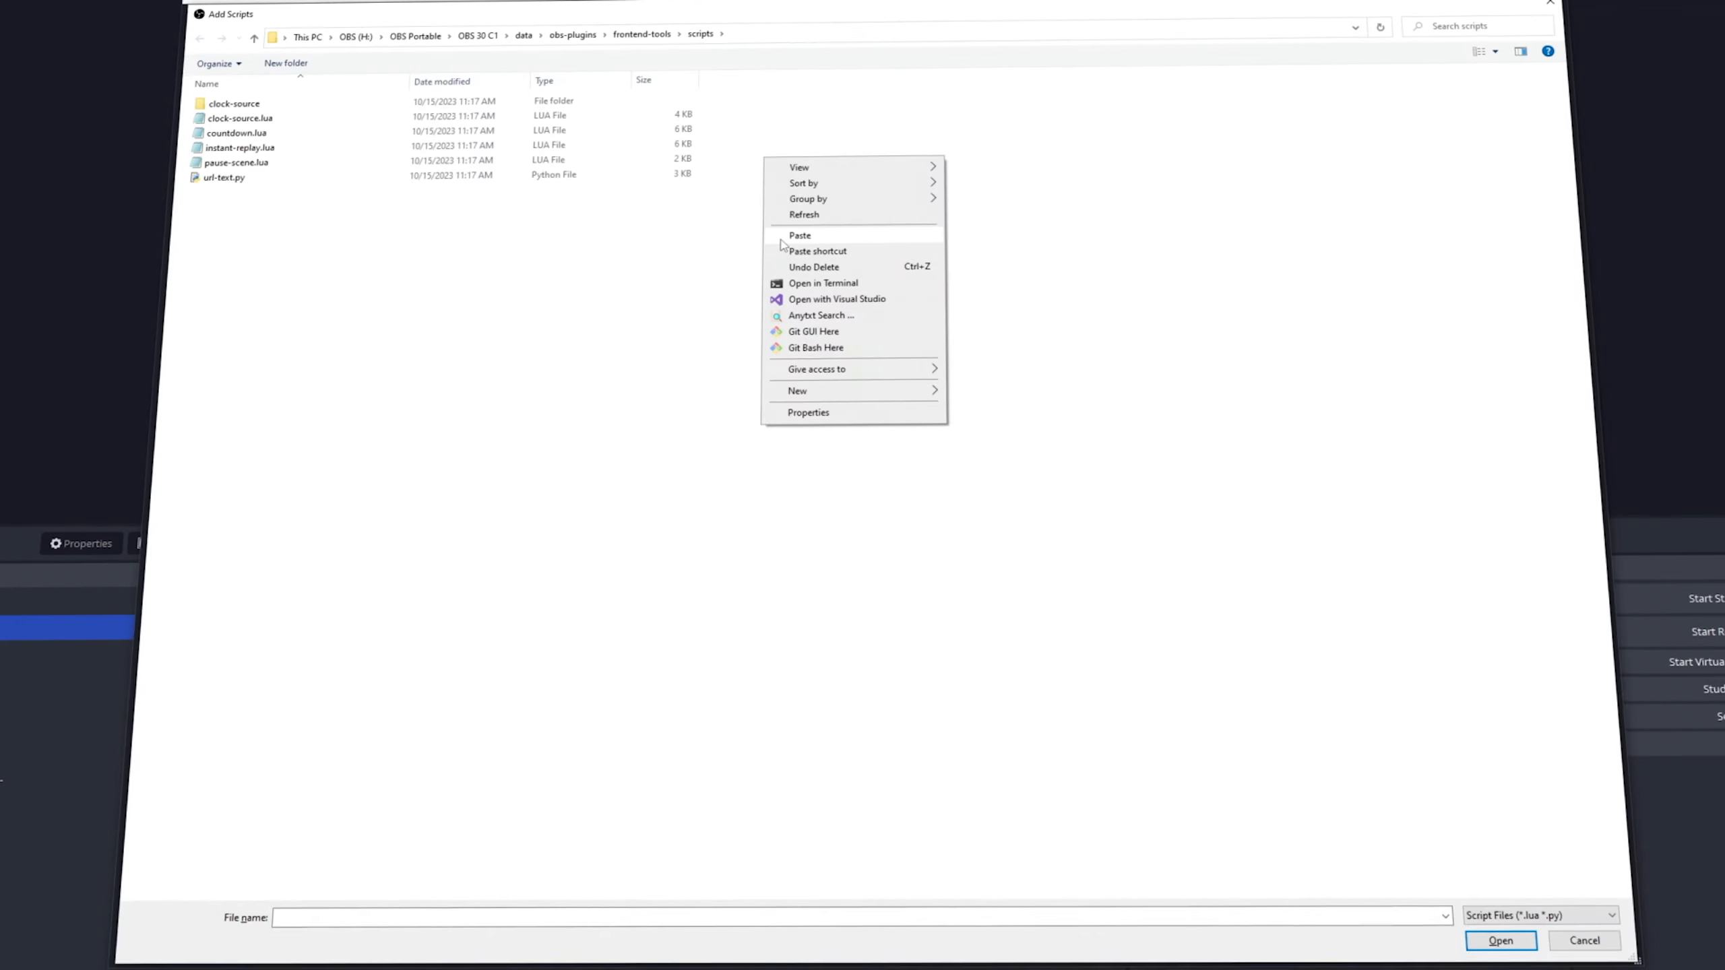
left_click(781, 238)
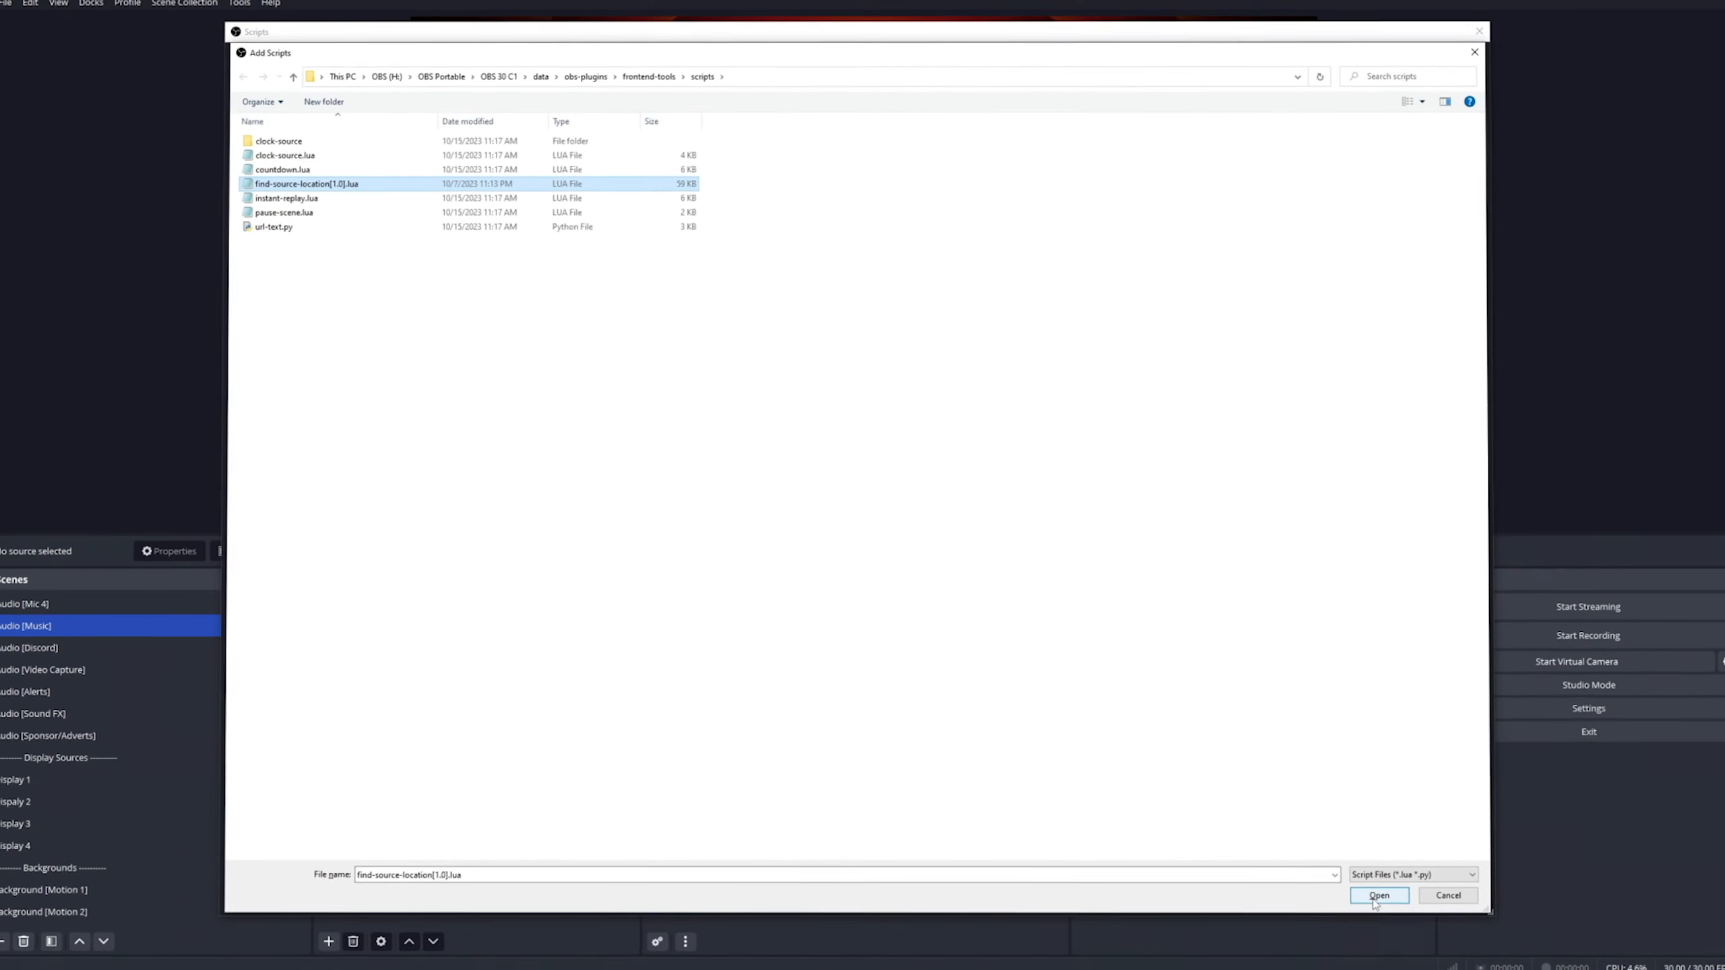
left_click(1378, 895)
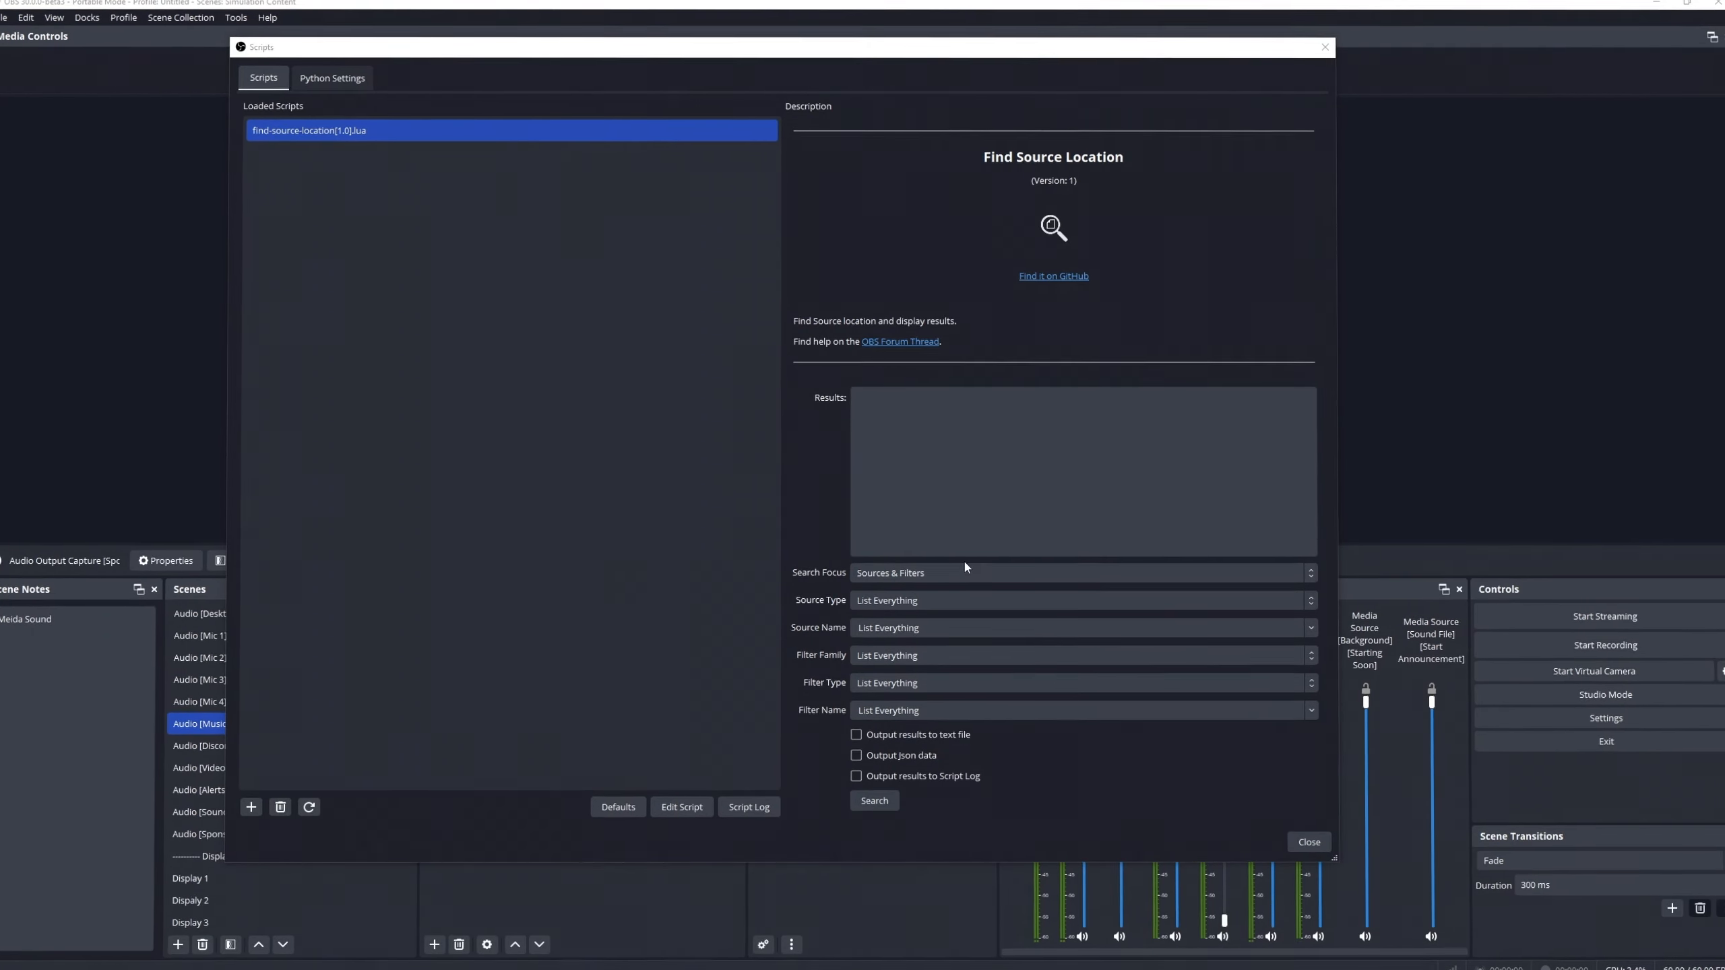
Try Sources and Filters as Search Focus, then run a Sources & Filters search and scroll the results.
left_click(959, 572)
left_click(915, 595)
left_click(900, 659)
left_click(895, 696)
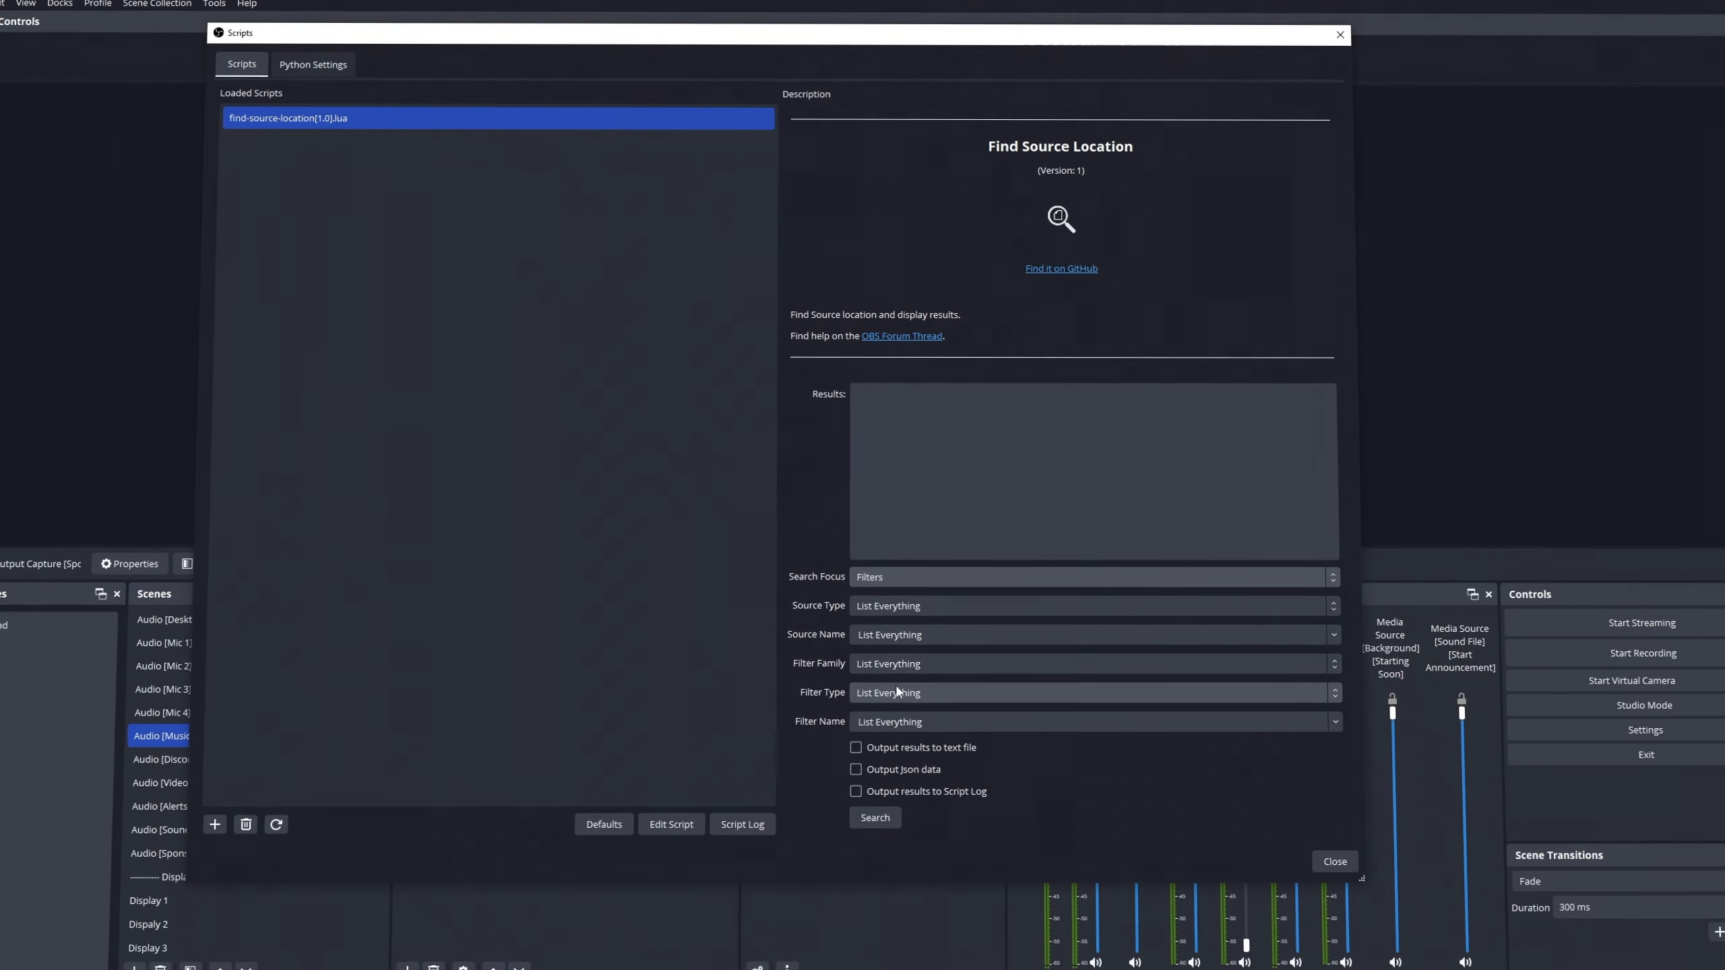
left_click(890, 579)
left_click(884, 633)
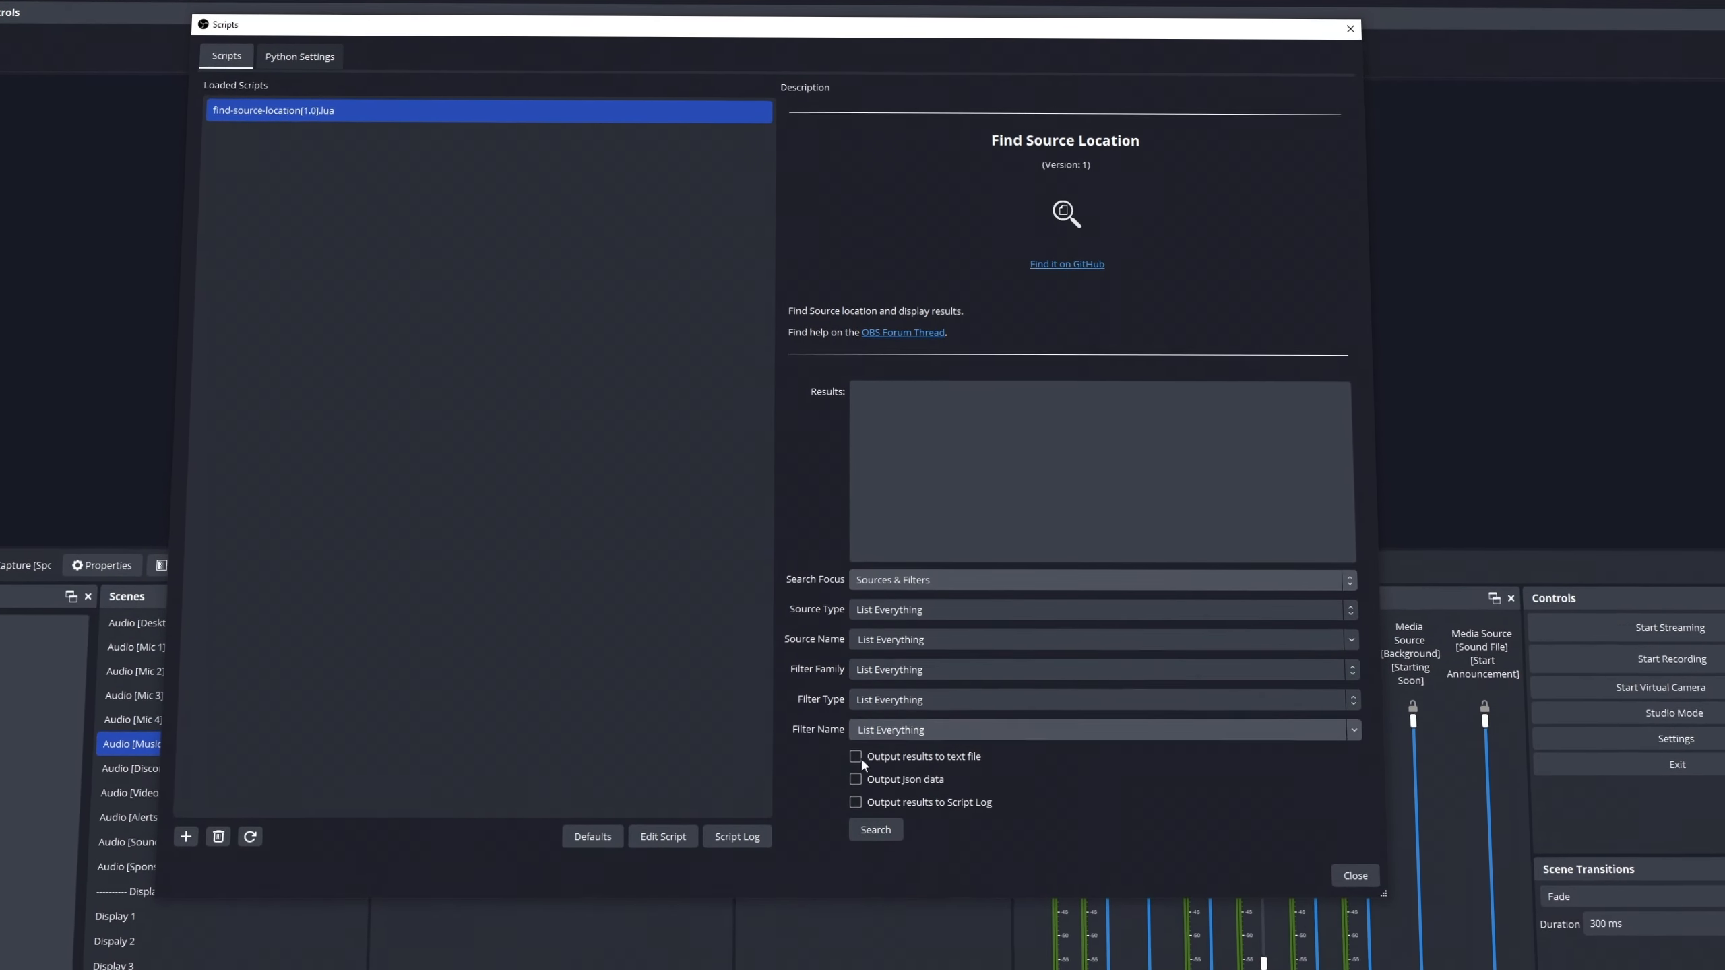
left_click(875, 823)
scroll(1081, 503, "down", 15)
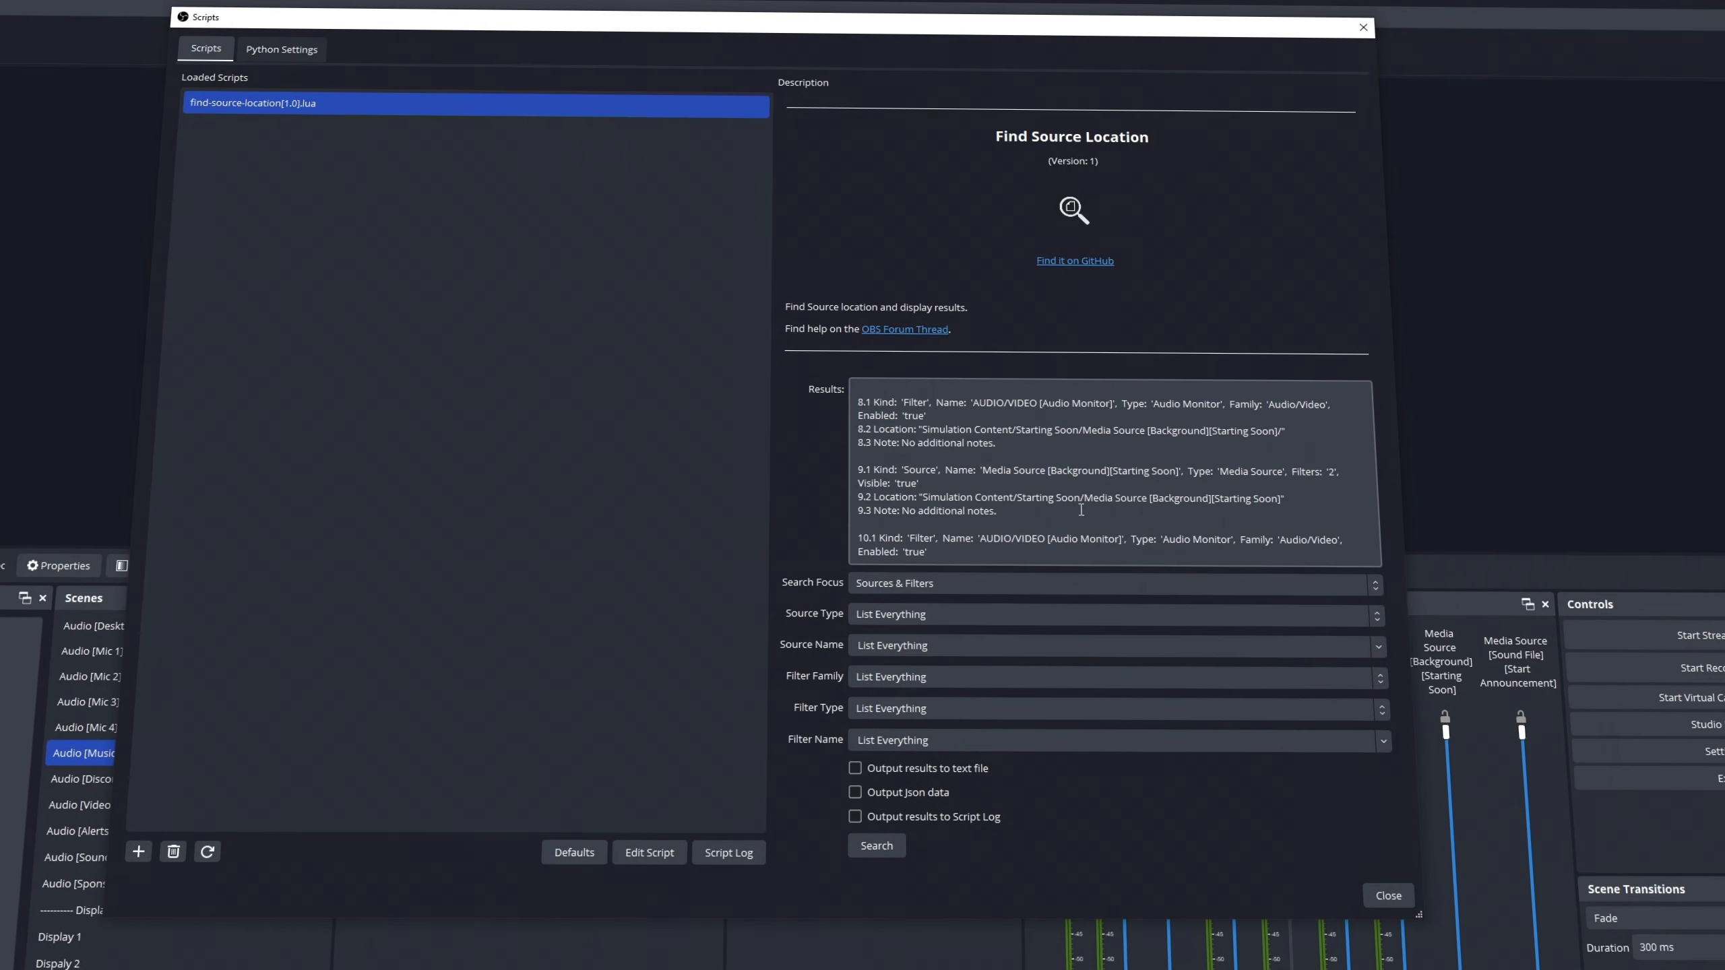
scroll(1086, 516, "down", 20)
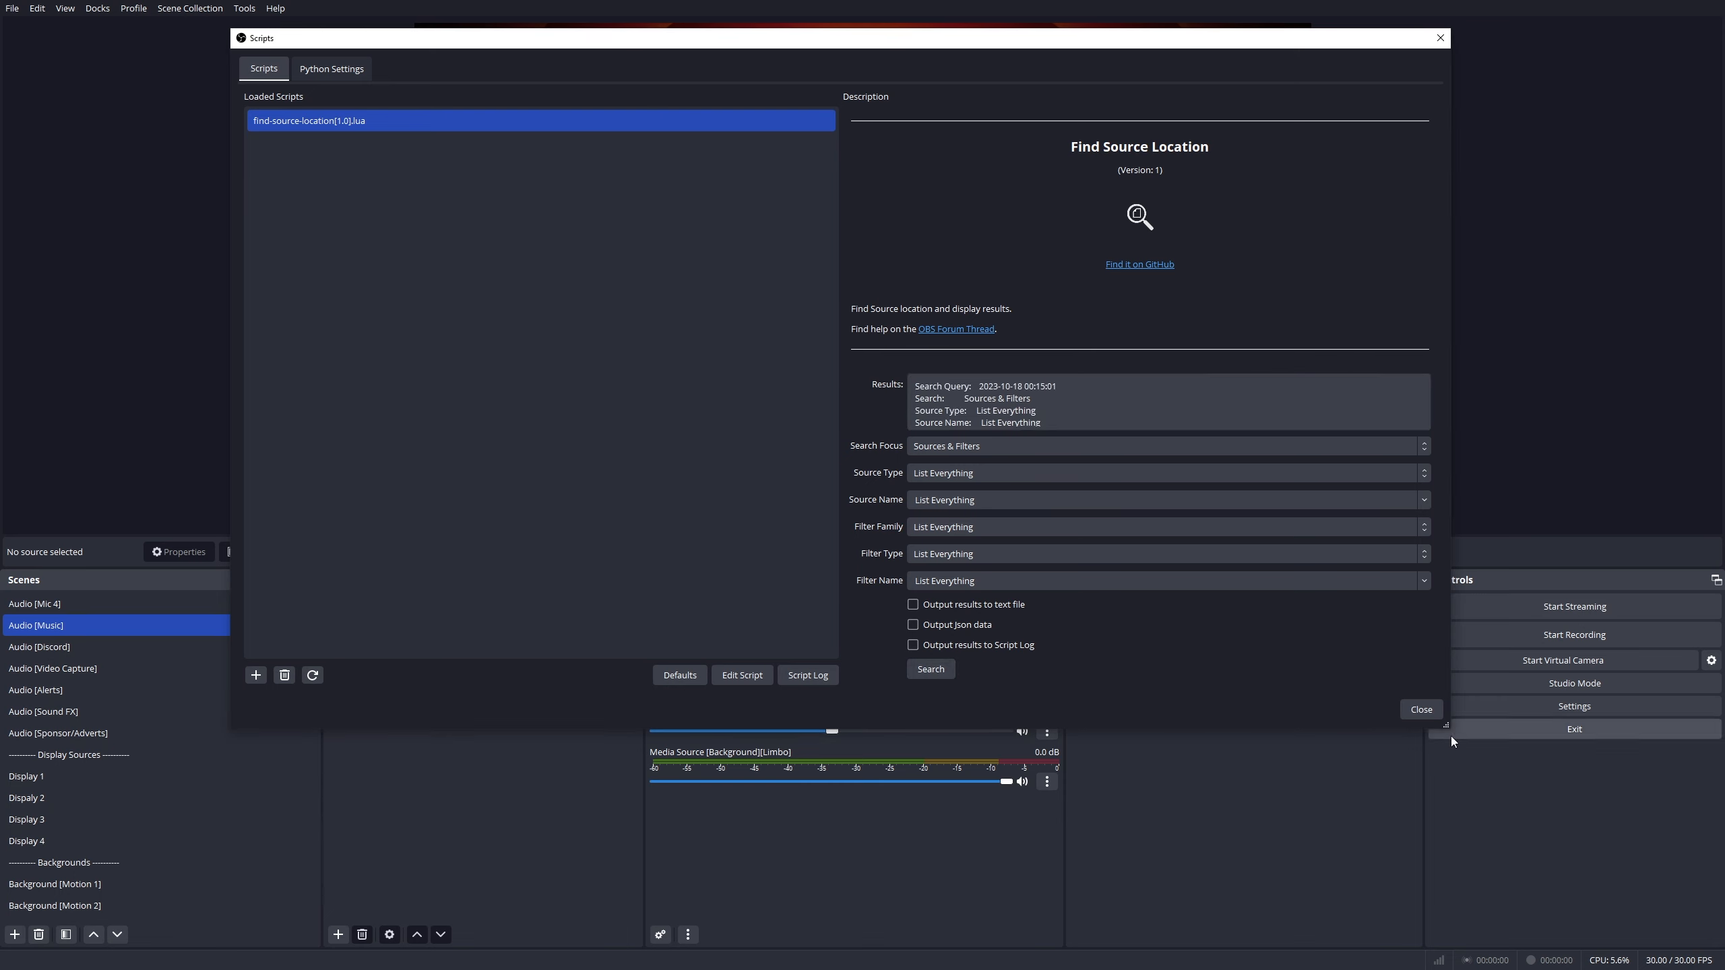
Enlarge the Scripts window so Results lists 170 sources and 17 filters, then select and clear results text.
left_click_drag(1445, 726, 1484, 941)
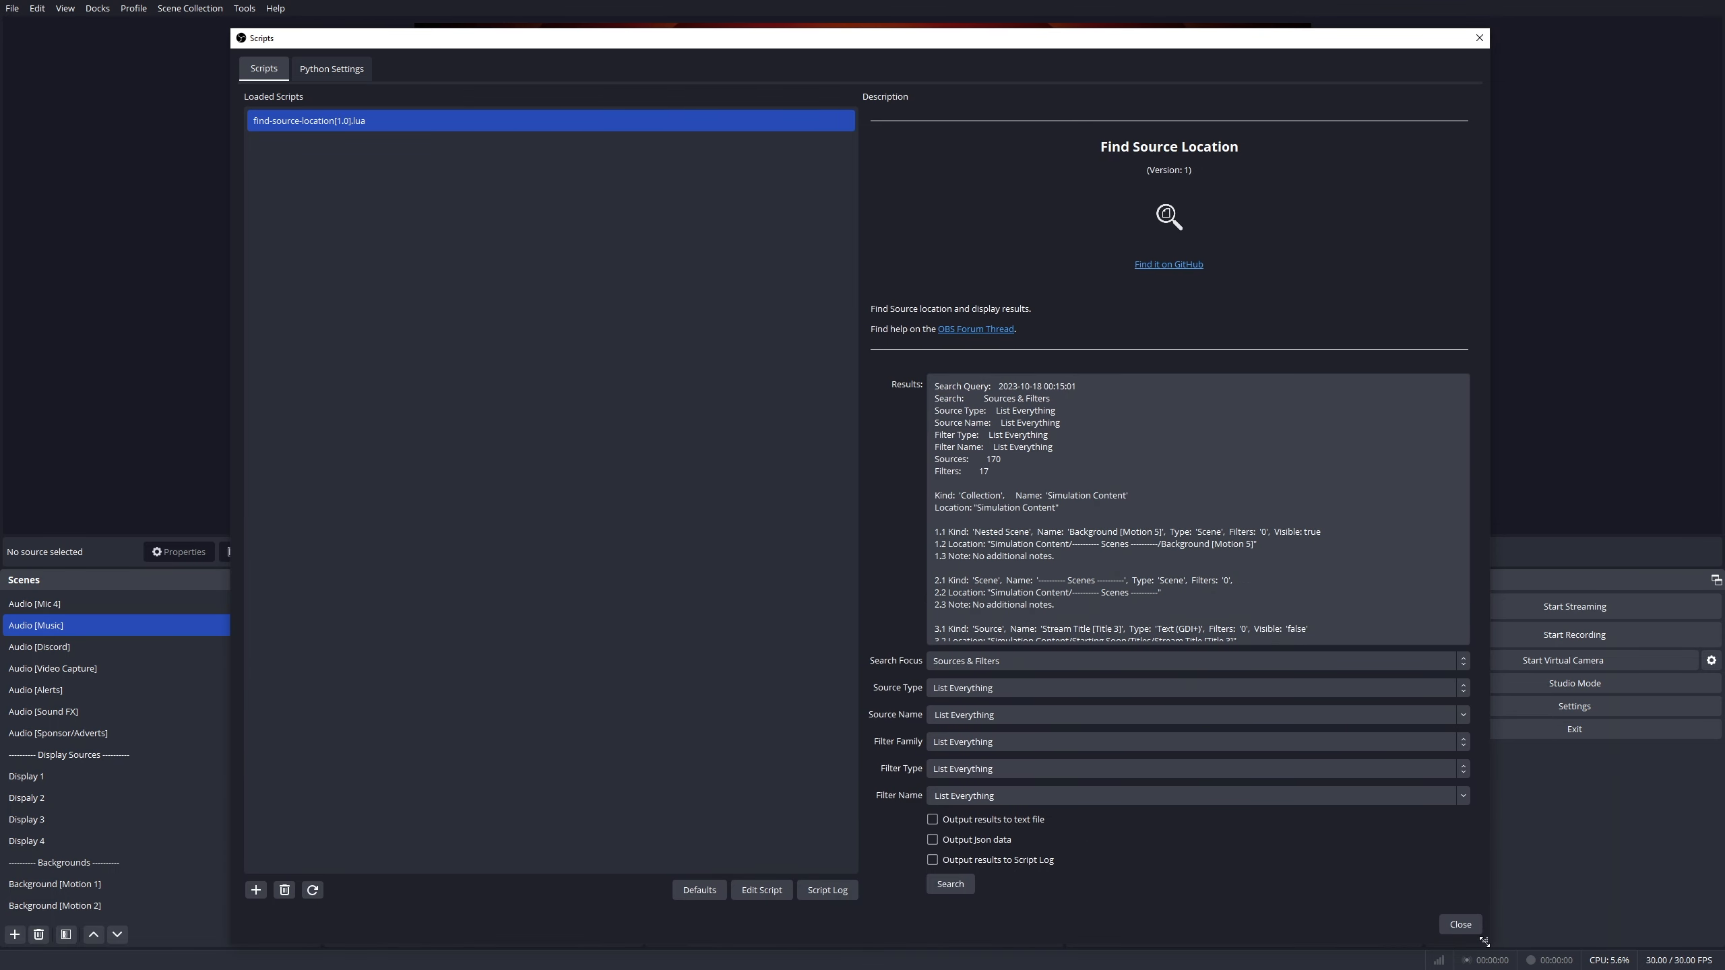
left_click_drag(937, 384, 1227, 615)
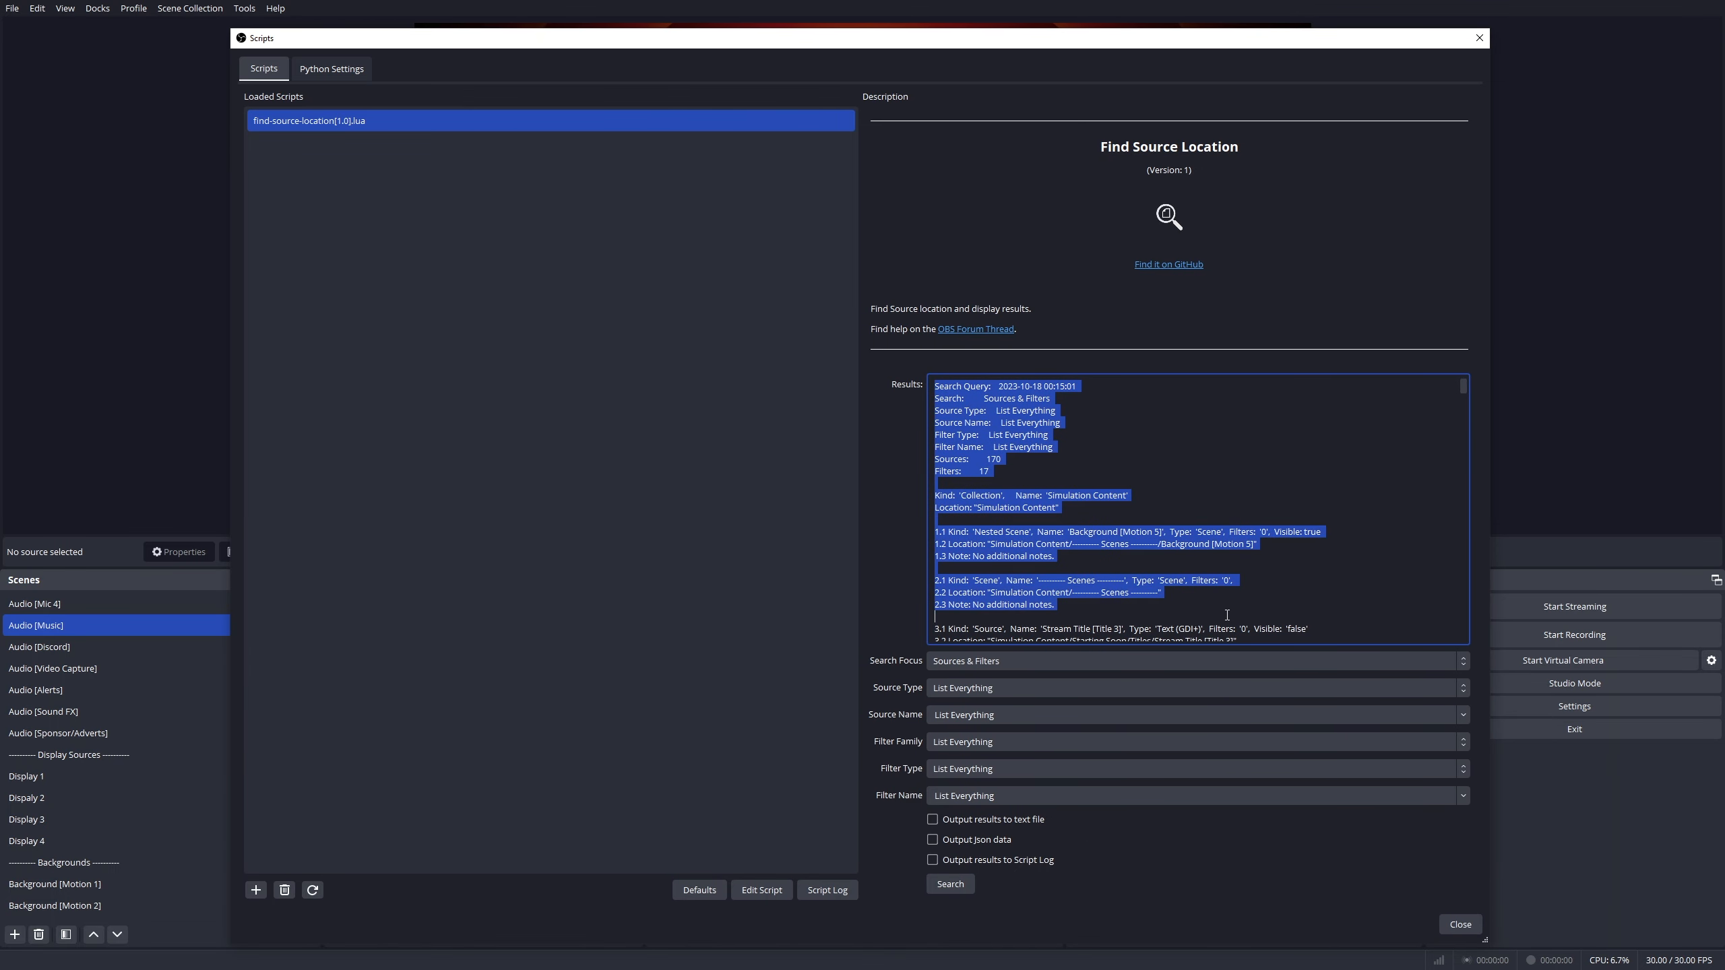
left_click(1212, 471)
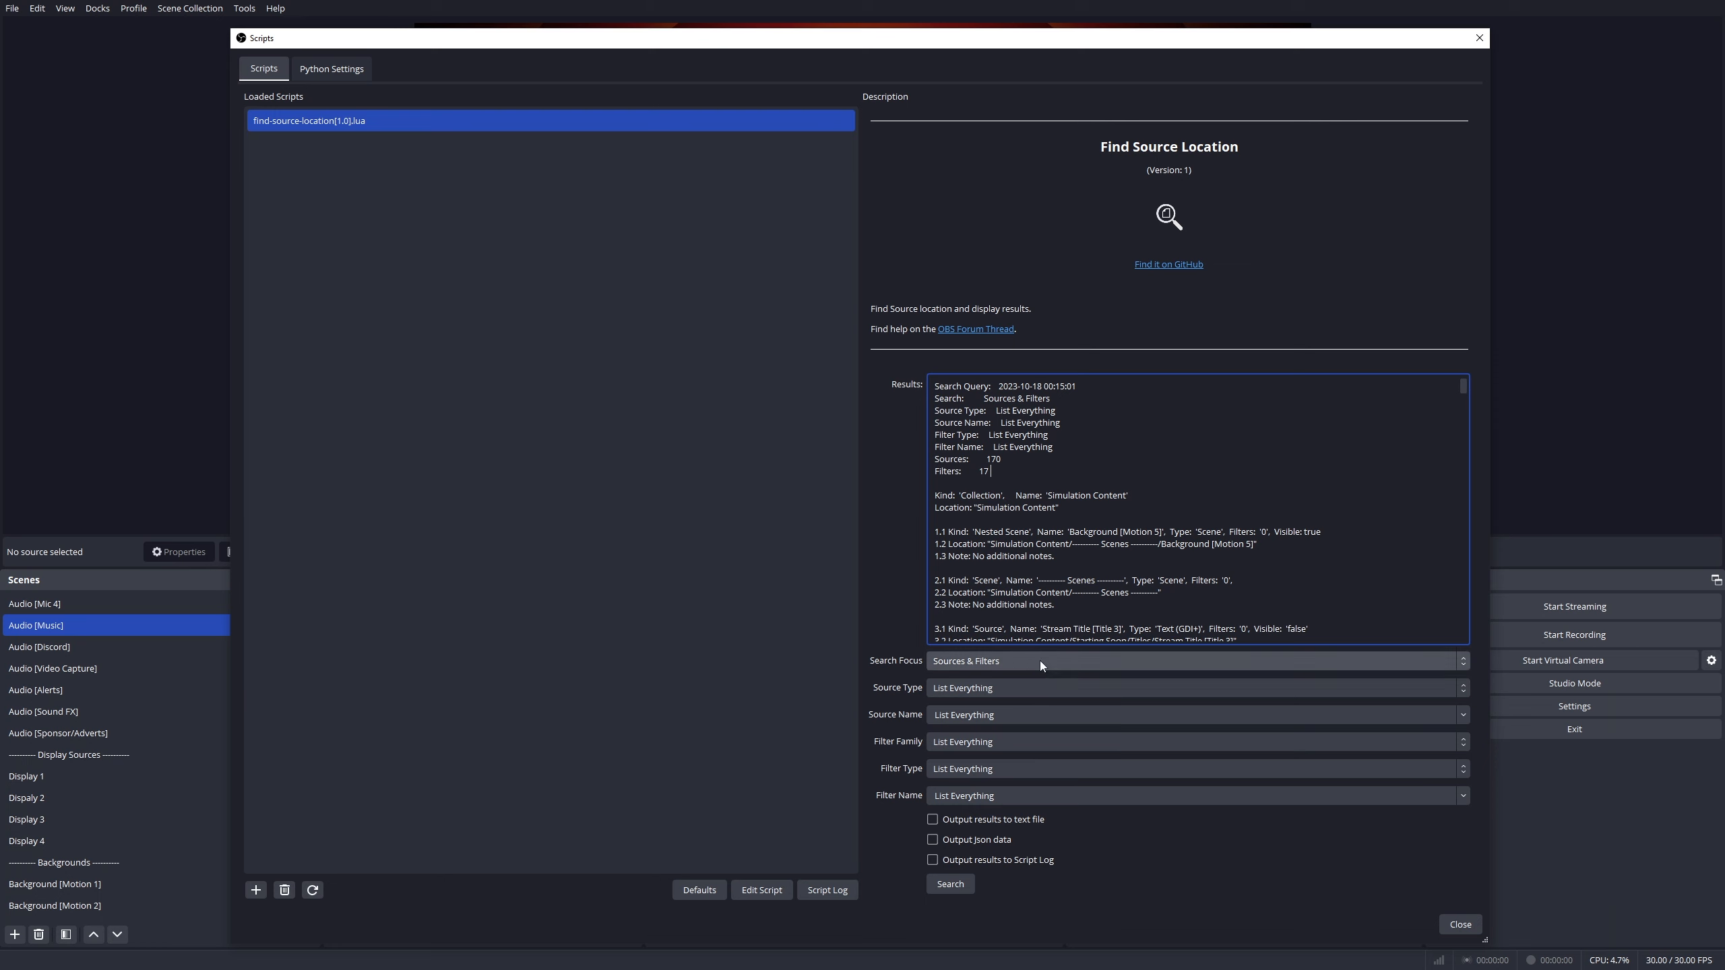